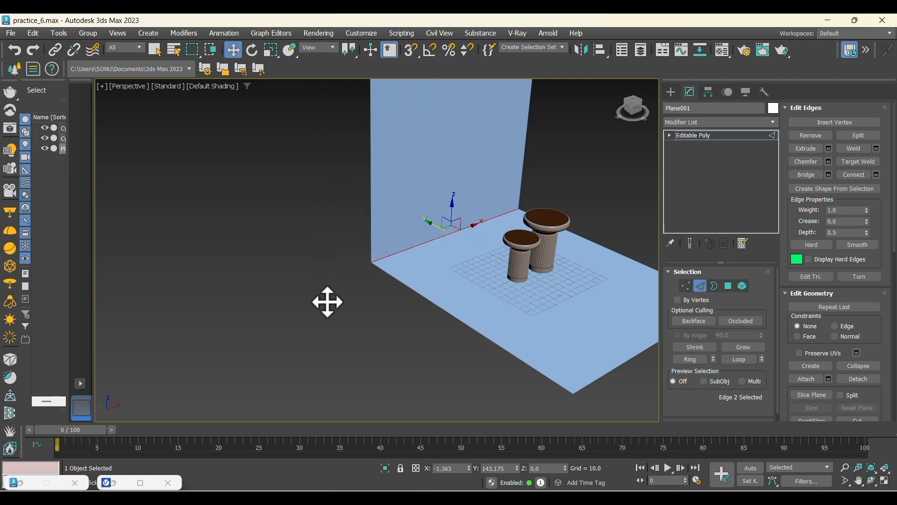
- Chamfer the backdrop's wall-floor edge by about 65.3 with 3 segments to form a smooth curve
{"action": "left_click_drag", "start_coordinate": [568, 202], "coordinate": [228, 150]}
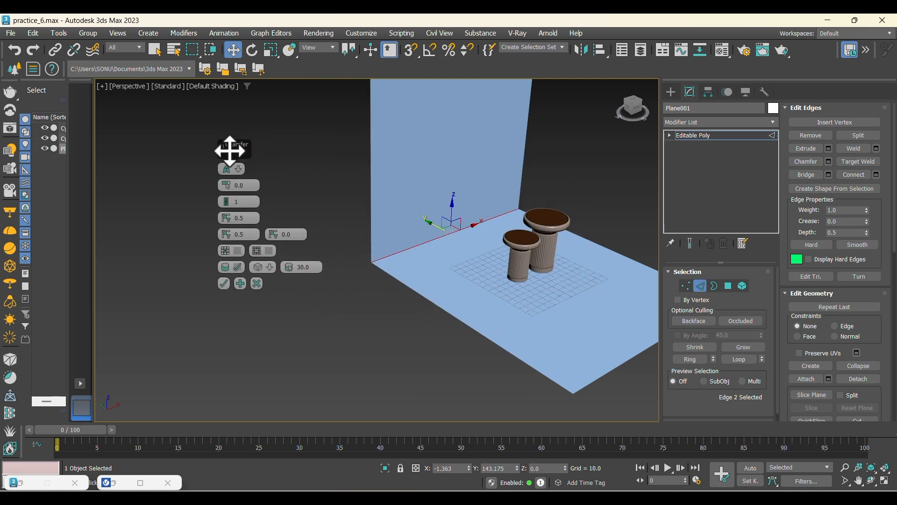
{"action": "left_click_drag", "start_coordinate": [226, 186], "coordinate": [227, 433]}
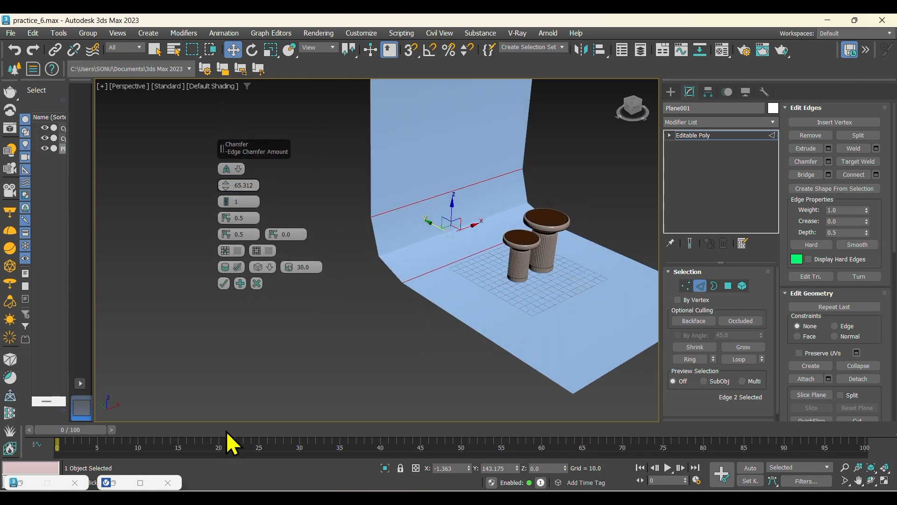
{"action": "left_click", "coordinate": [228, 200]}
{"action": "left_click", "coordinate": [229, 200]}
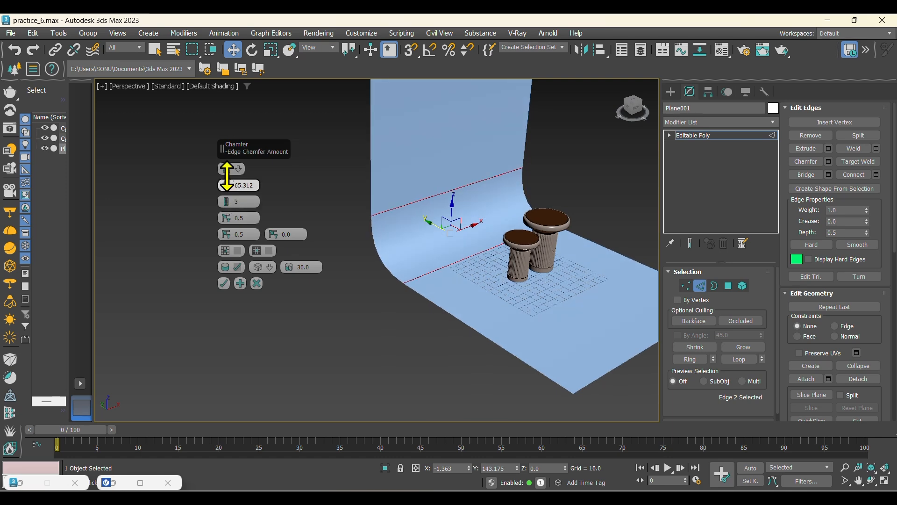
{"action": "left_click", "coordinate": [224, 283]}
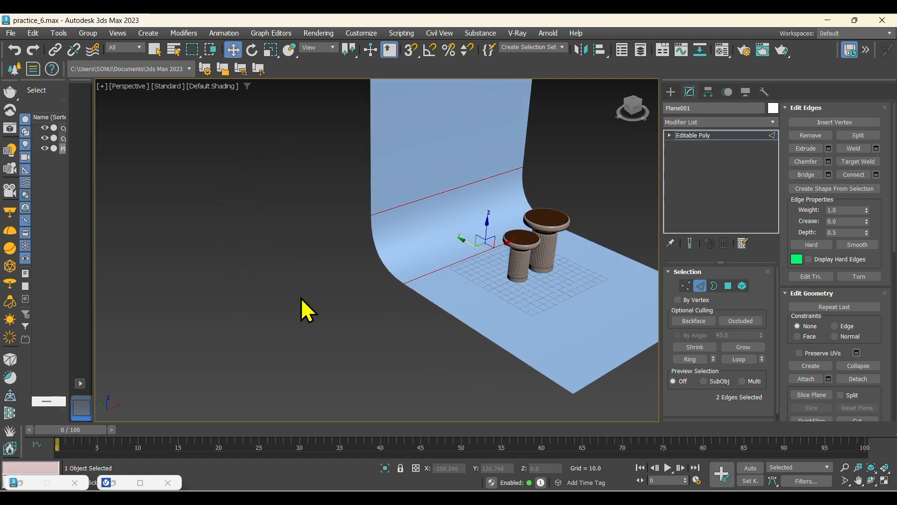
- Leave edge editing and uniformly scale up the curved backdrop plane
{"action": "middle_click_drag", "start_coordinate": [439, 292], "coordinate": [276, 325]}
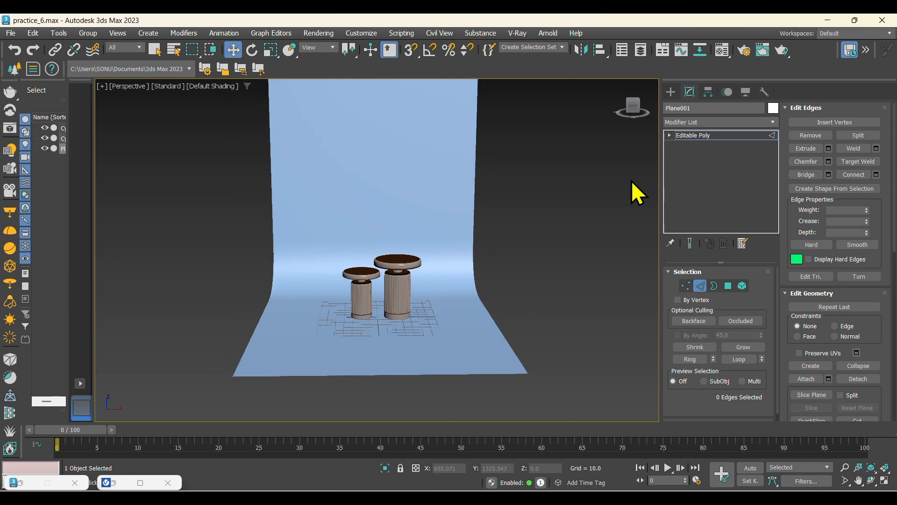
{"action": "left_click", "coordinate": [671, 92]}
{"action": "left_click", "coordinate": [394, 170]}
{"action": "key", "text": "r"}
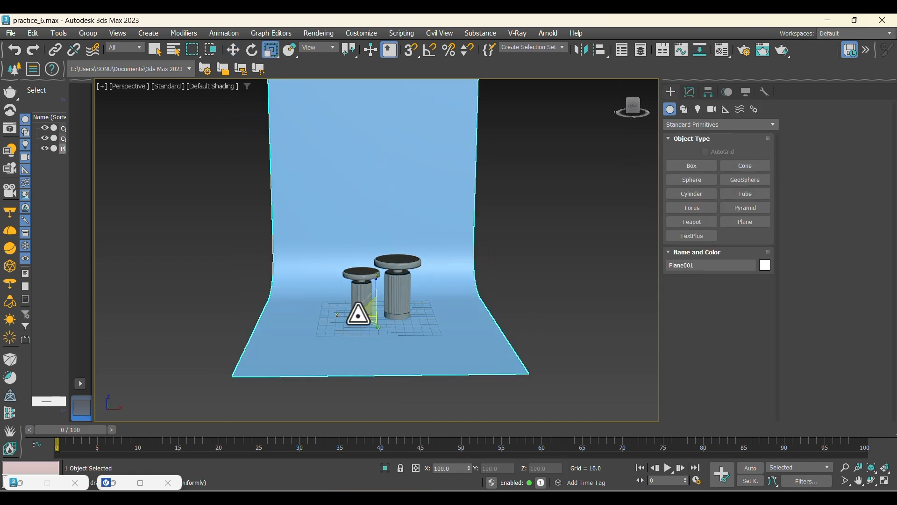
{"action": "left_click_drag", "start_coordinate": [345, 317], "coordinate": [340, 314]}
{"action": "key", "text": "w"}
{"action": "middle_click_drag", "start_coordinate": [496, 284], "coordinate": [490, 295]}
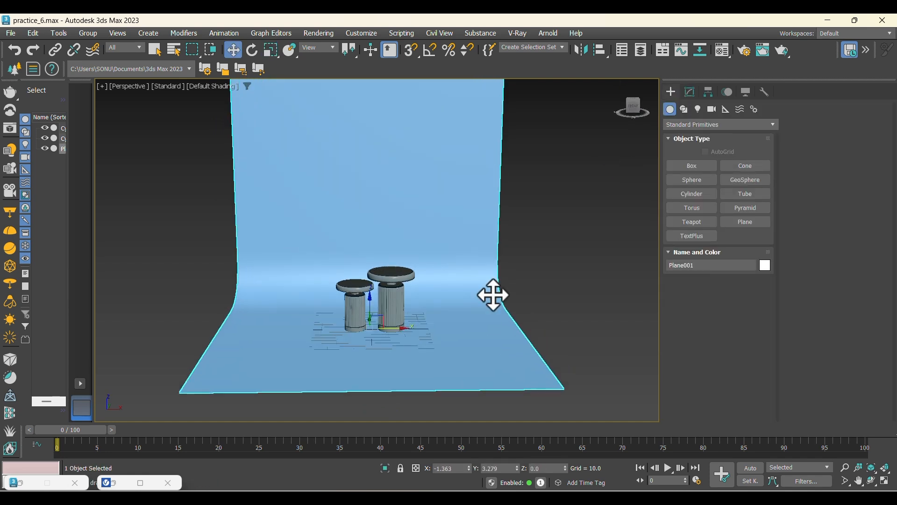
- In the top view, select both stools and move them together slightly forward, away from the backdrop wall
{"action": "left_click", "coordinate": [545, 278]}
{"action": "key", "text": "t"}
{"action": "scroll", "coordinate": [390, 230], "scroll_direction": "down", "scroll_amount": 2}
{"action": "key", "text": "F3"}
{"action": "middle_click_drag", "start_coordinate": [415, 229], "coordinate": [416, 214]}
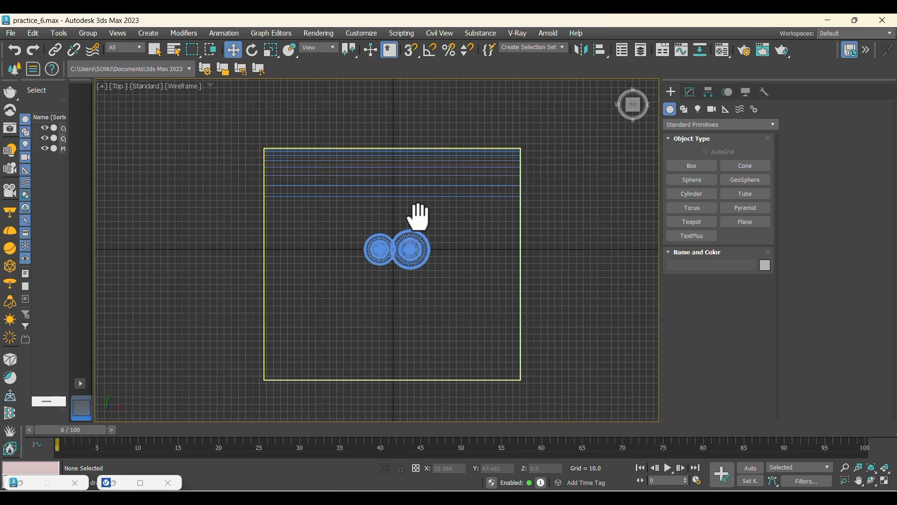
{"action": "left_click_drag", "start_coordinate": [457, 285], "coordinate": [289, 212]}
{"action": "left_click_drag", "start_coordinate": [390, 246], "coordinate": [382, 263]}
{"action": "key", "text": "p"}
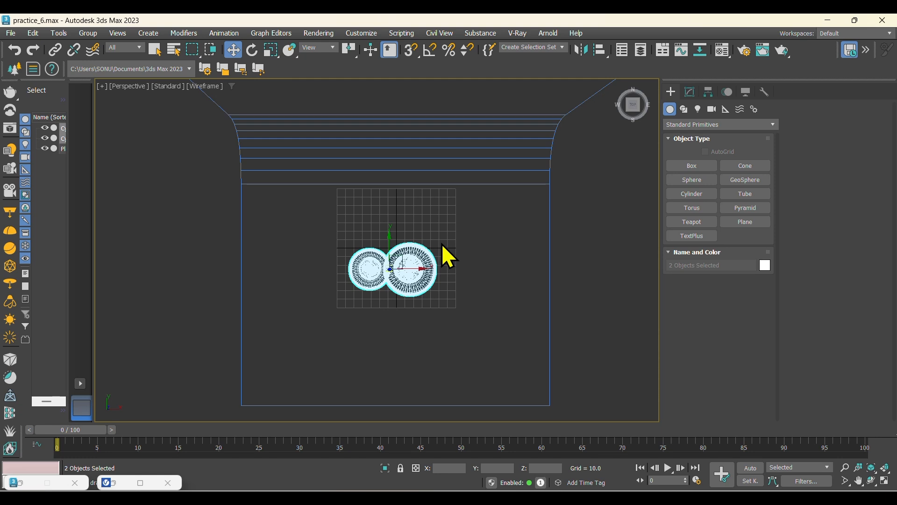
- In the left view, lower the taller stool to the floor at about Z 64.016, then restore the shaded perspective view
{"action": "key", "text": "l"}
{"action": "scroll", "coordinate": [441, 243], "scroll_direction": "up", "scroll_amount": 4}
{"action": "key", "text": "z"}
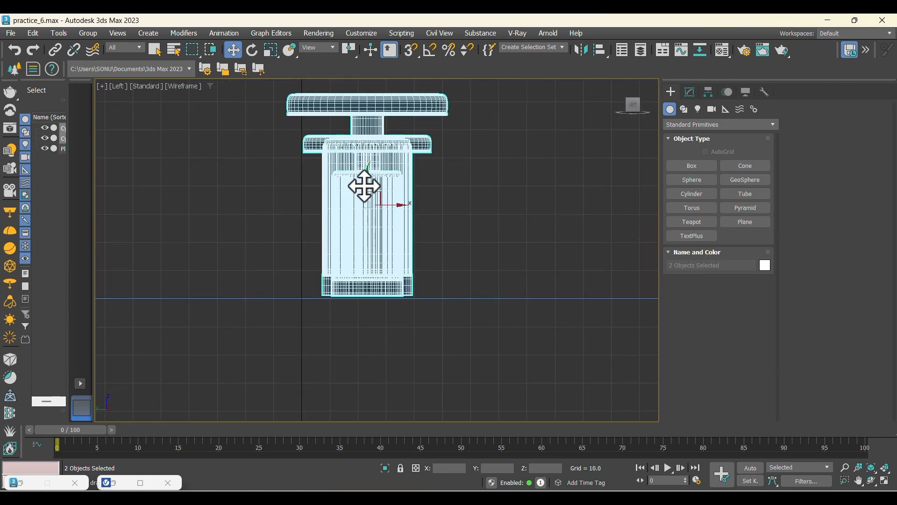
{"action": "scroll", "coordinate": [335, 299], "scroll_direction": "up", "scroll_amount": 8}
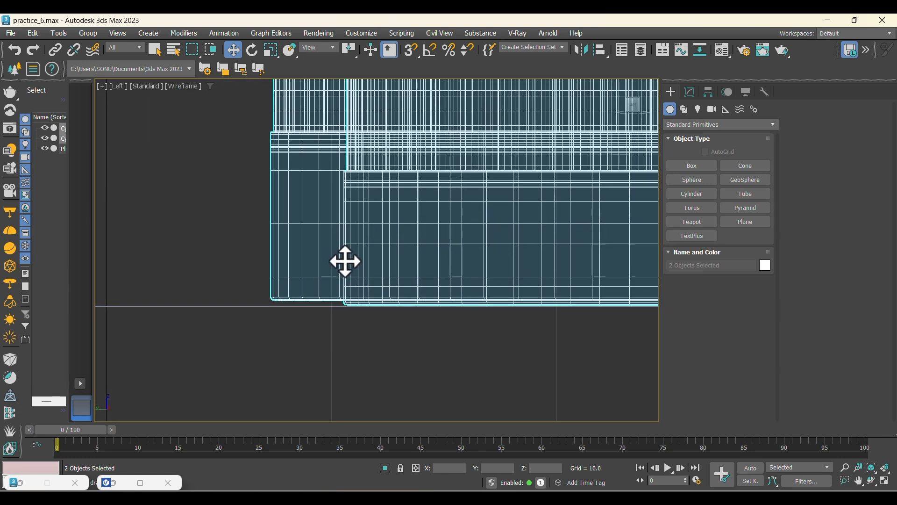
{"action": "left_click", "coordinate": [267, 280]}
{"action": "left_click", "coordinate": [287, 260]}
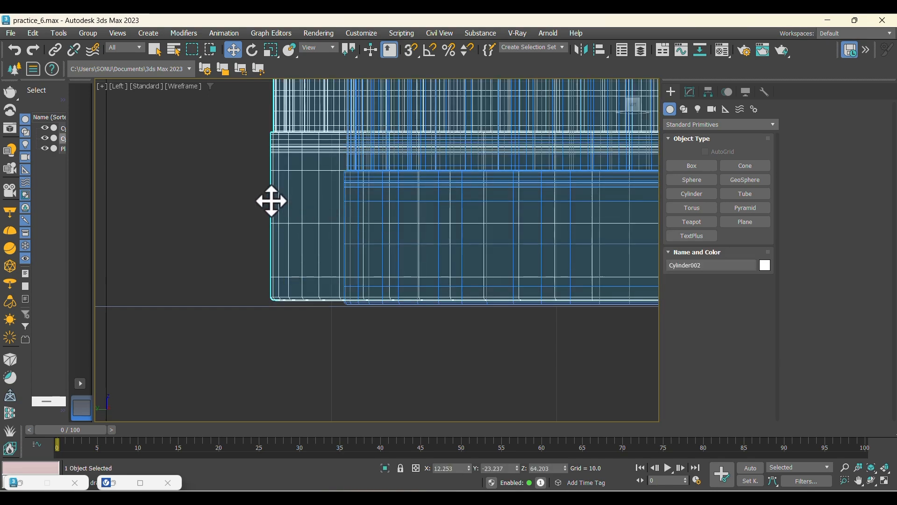
{"action": "key", "text": "z"}
{"action": "key", "text": "p"}
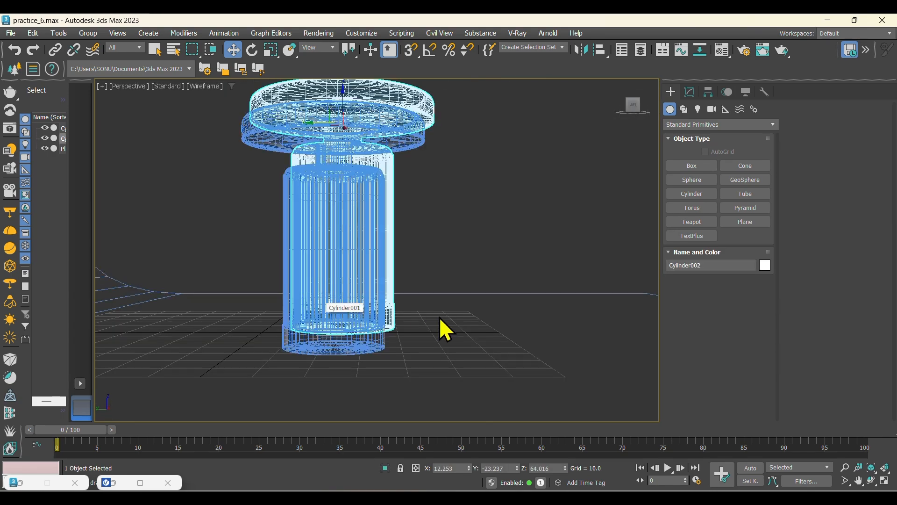
{"action": "mouse_move", "coordinate": [440, 318]}
{"action": "middle_mouse_down", "text": "alt"}
{"action": "mouse_move", "coordinate": [368, 327]}
{"action": "mouse_move", "coordinate": [401, 330]}
{"action": "middle_mouse_up", "text": "alt"}
{"action": "key", "text": "F3"}
{"action": "scroll", "coordinate": [427, 324], "scroll_direction": "down", "scroll_amount": 5}
{"action": "left_click", "coordinate": [492, 234]}
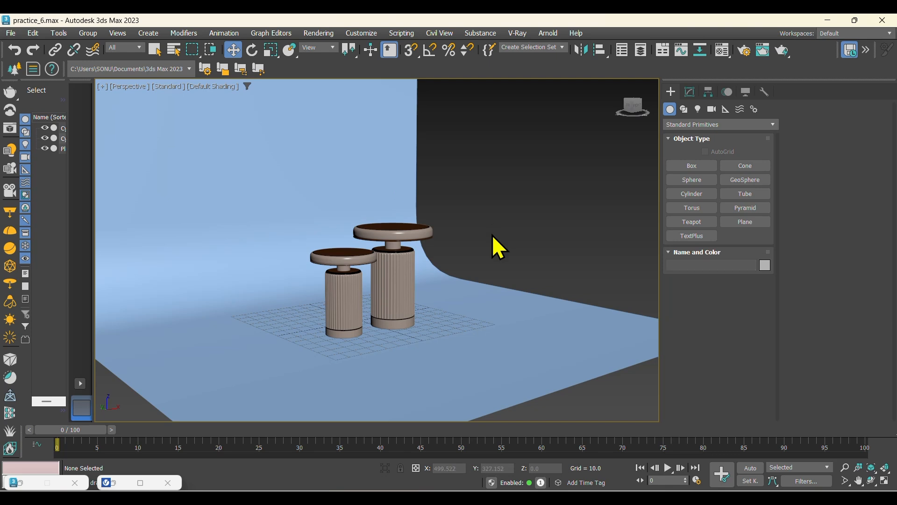
{"action": "middle_click_drag", "start_coordinate": [492, 234], "coordinate": [516, 238]}
{"action": "key", "text": "t"}
{"action": "key", "text": "p"}
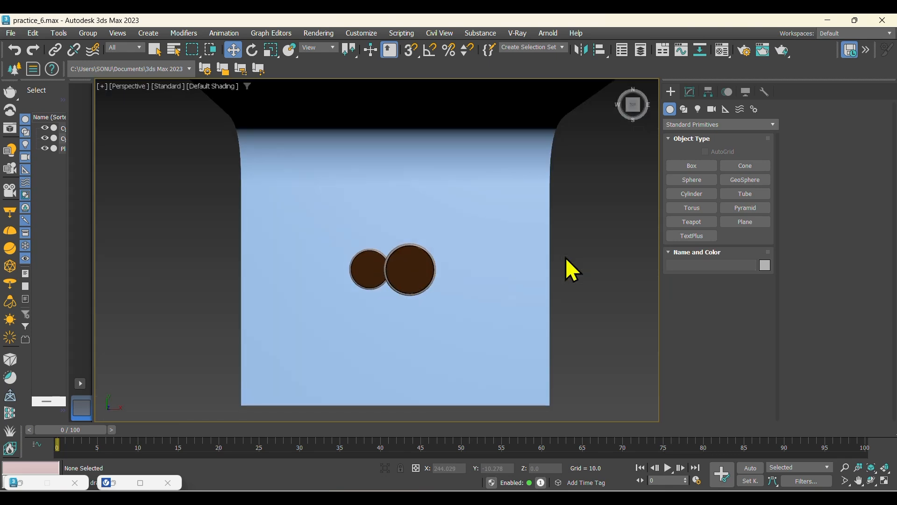
{"action": "key", "text": "c"}
{"action": "left_click", "coordinate": [492, 221]}
{"action": "middle_click_drag", "start_coordinate": [585, 259], "coordinate": [480, 265], "text": "alt"}
{"action": "scroll", "coordinate": [418, 233], "scroll_direction": "up", "scroll_amount": 4}
{"action": "scroll", "coordinate": [455, 238], "scroll_direction": "up", "scroll_amount": 3}
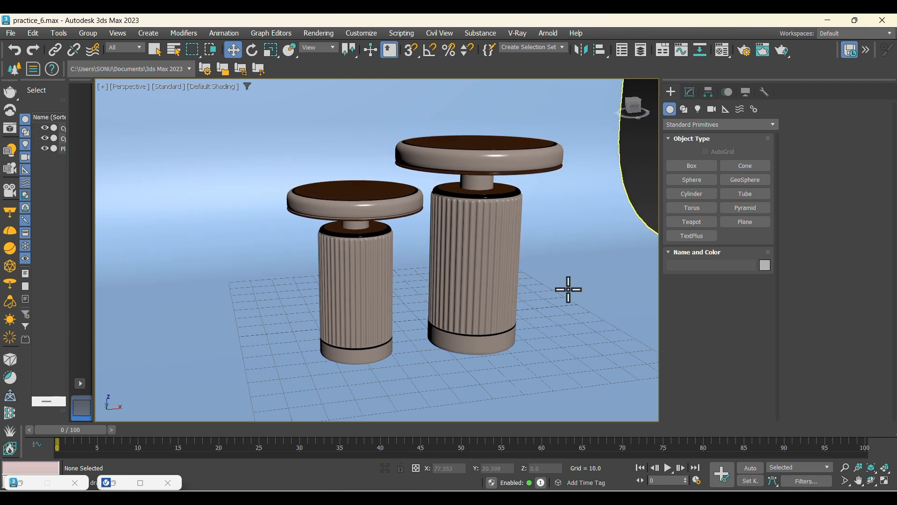
- Create a physical camera from a perspective view that frames both stools from the front and slightly above
{"action": "key", "text": "t"}
{"action": "key", "text": "p"}
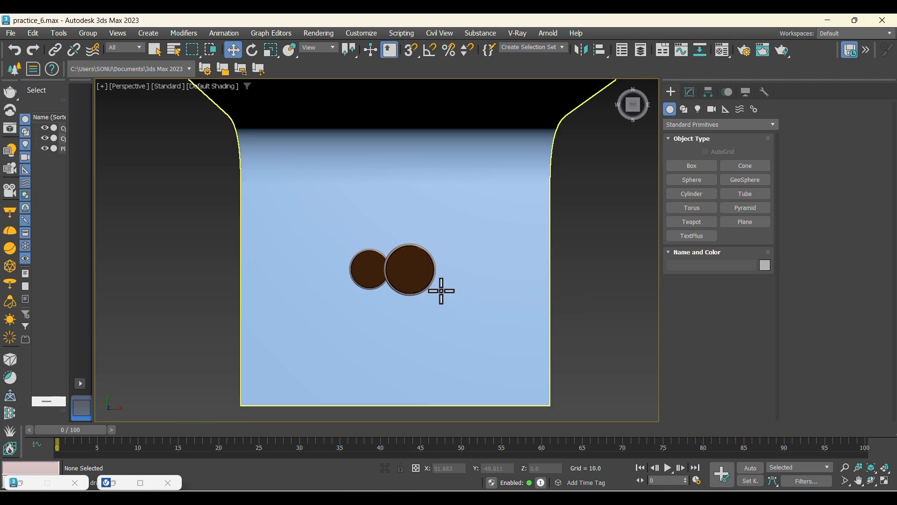
{"action": "scroll", "coordinate": [392, 271], "scroll_direction": "up", "scroll_amount": 3}
{"action": "key", "text": "f"}
{"action": "key", "text": "p"}
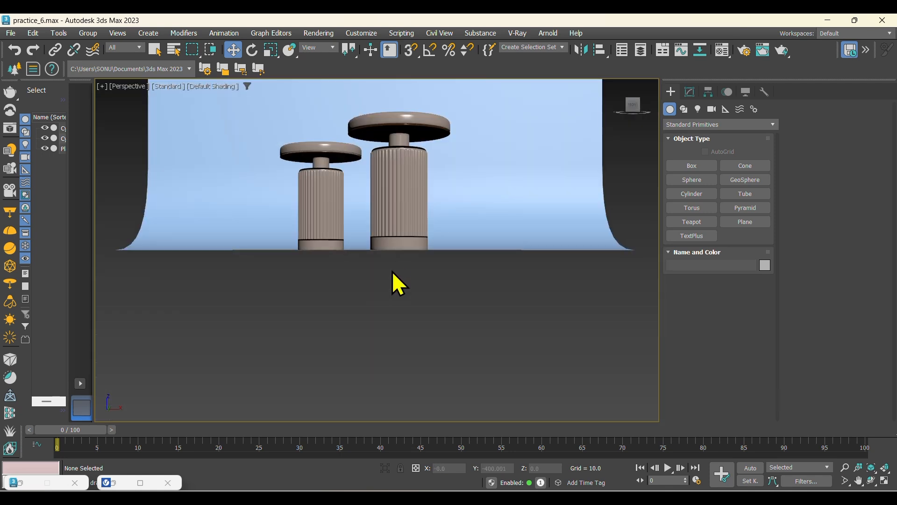
{"action": "middle_click_drag", "start_coordinate": [380, 207], "coordinate": [368, 279]}
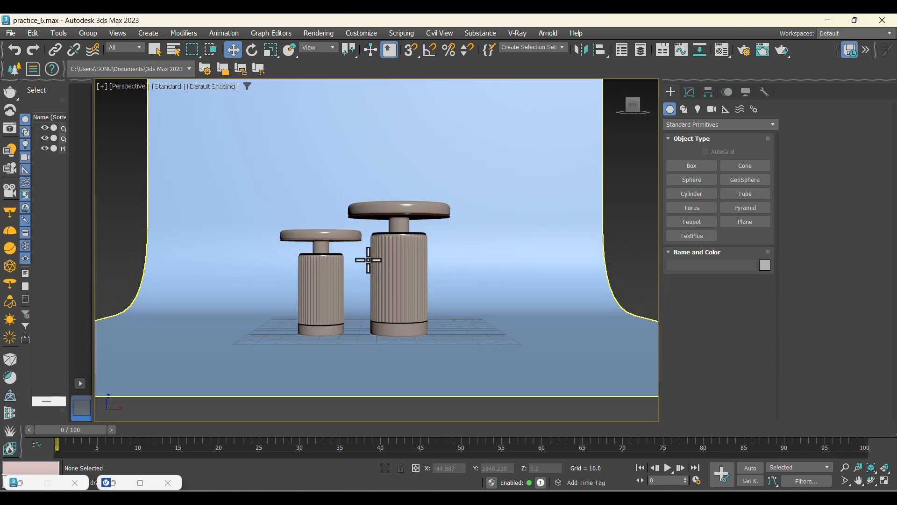
{"action": "scroll", "coordinate": [367, 253], "scroll_direction": "up", "scroll_amount": 4}
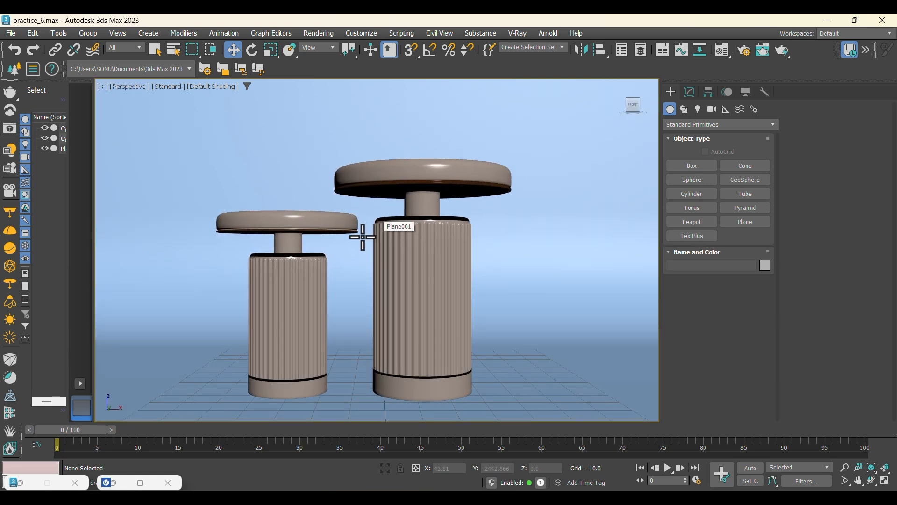
{"action": "middle_click_drag", "start_coordinate": [362, 237], "coordinate": [361, 271], "text": "alt"}
{"action": "key", "text": "ctrl+c"}
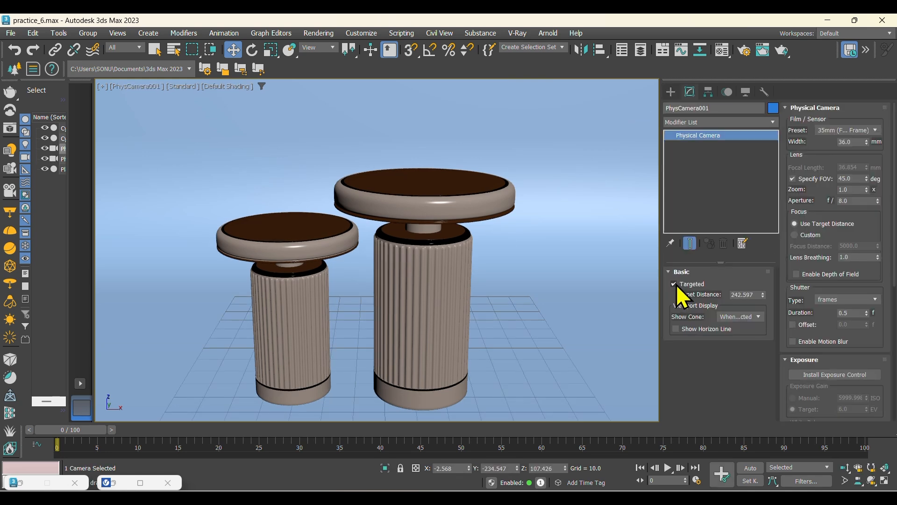
- Lock the camera's move, rotate and scale transforms on the X, Y and Z axes
{"action": "left_click", "coordinate": [709, 92]}
{"action": "left_click", "coordinate": [756, 125]}
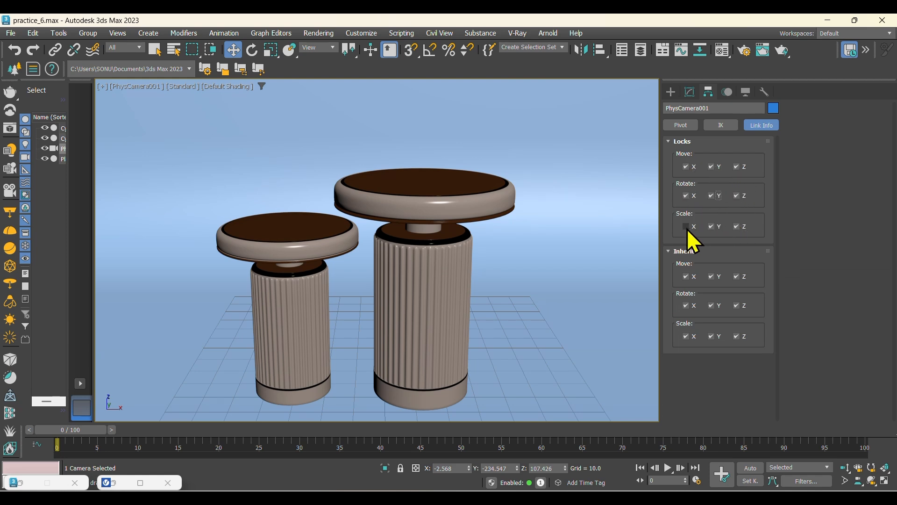
{"action": "left_click", "coordinate": [670, 92]}
{"action": "left_click", "coordinate": [555, 246]}
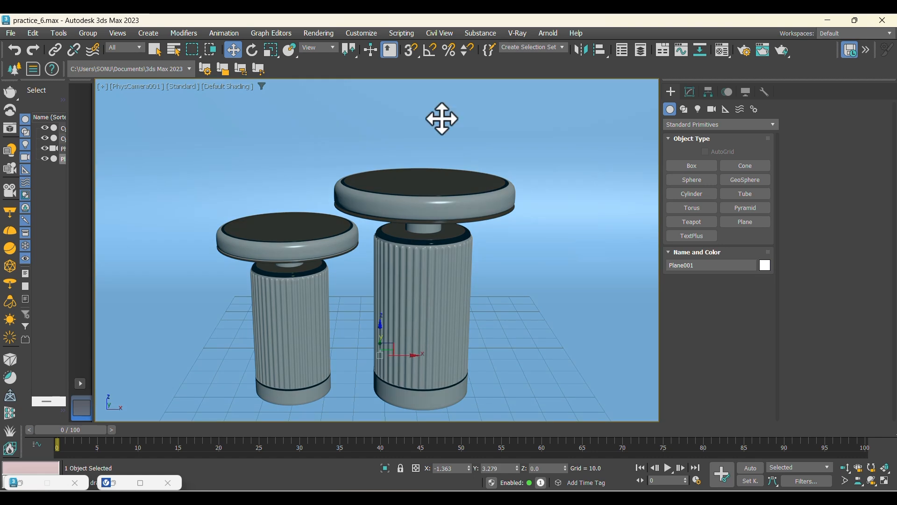
- Limit the selection filter to Lights and clear the current selection
{"action": "left_click", "coordinate": [117, 48]}
{"action": "left_click", "coordinate": [126, 82]}
{"action": "left_click", "coordinate": [335, 152]}
- In the wireframe top view, draw a V-Ray plane light about 192 by 96 over the two stools
{"action": "key", "text": "t"}
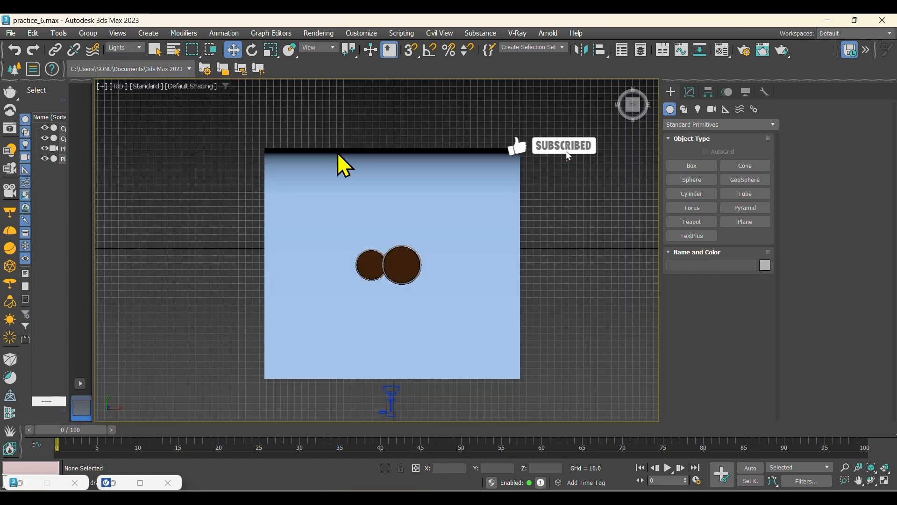
{"action": "scroll", "coordinate": [395, 248], "scroll_direction": "up", "scroll_amount": 3}
{"action": "key", "text": "F3"}
{"action": "middle_click_drag", "start_coordinate": [408, 252], "coordinate": [396, 174]}
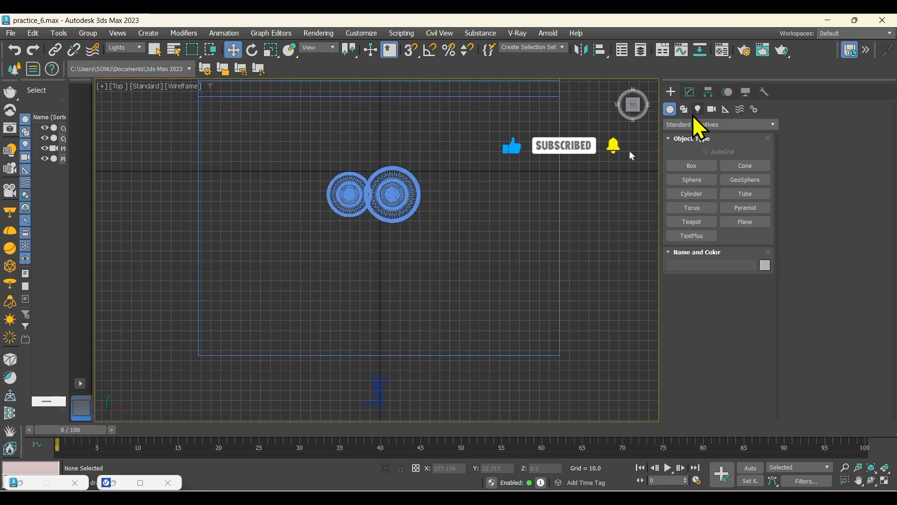
{"action": "left_click", "coordinate": [697, 110]}
{"action": "left_click", "coordinate": [692, 125]}
{"action": "left_click", "coordinate": [693, 157]}
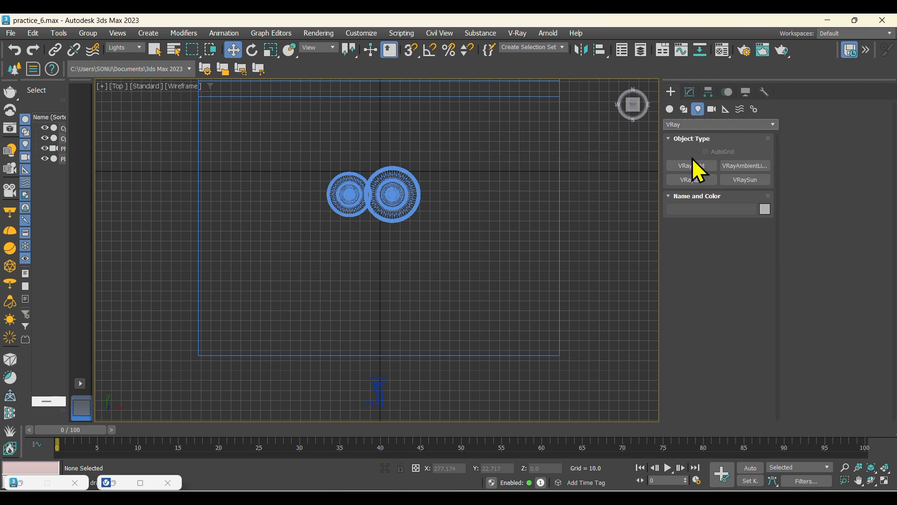
{"action": "left_click", "coordinate": [693, 166]}
{"action": "left_click", "coordinate": [752, 238]}
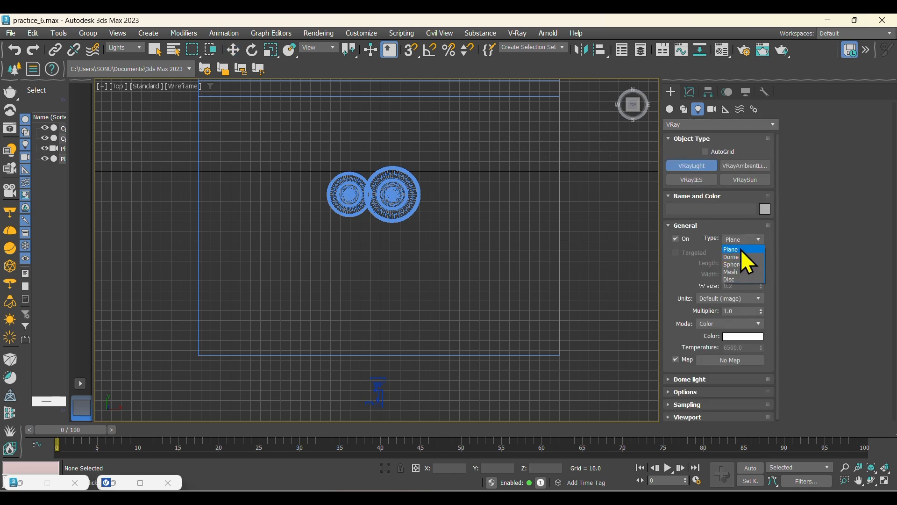
{"action": "left_click", "coordinate": [741, 247]}
{"action": "left_click_drag", "start_coordinate": [291, 138], "coordinate": [482, 234]}
{"action": "key", "text": "w"}
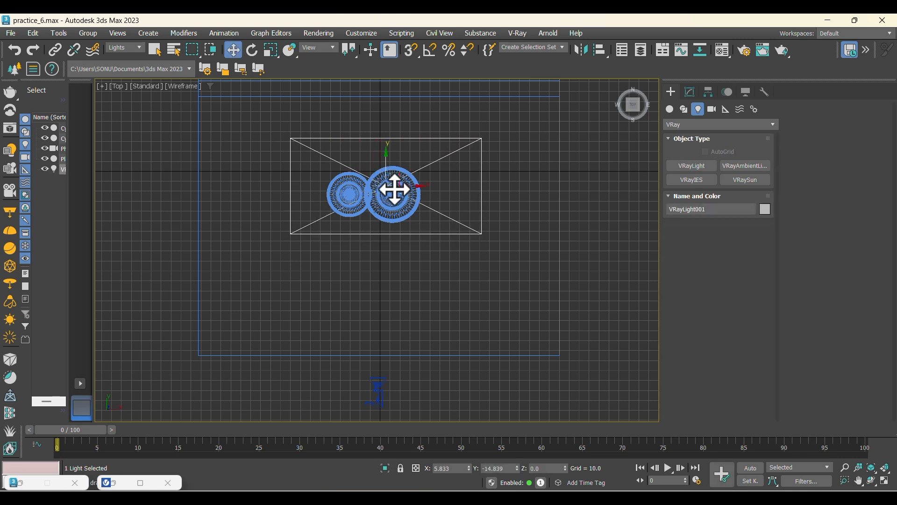
- Position the light above the stools at about X 0.2 and Z 238.5, and set its multiplier to 20
{"action": "left_click_drag", "start_coordinate": [405, 190], "coordinate": [397, 188]}
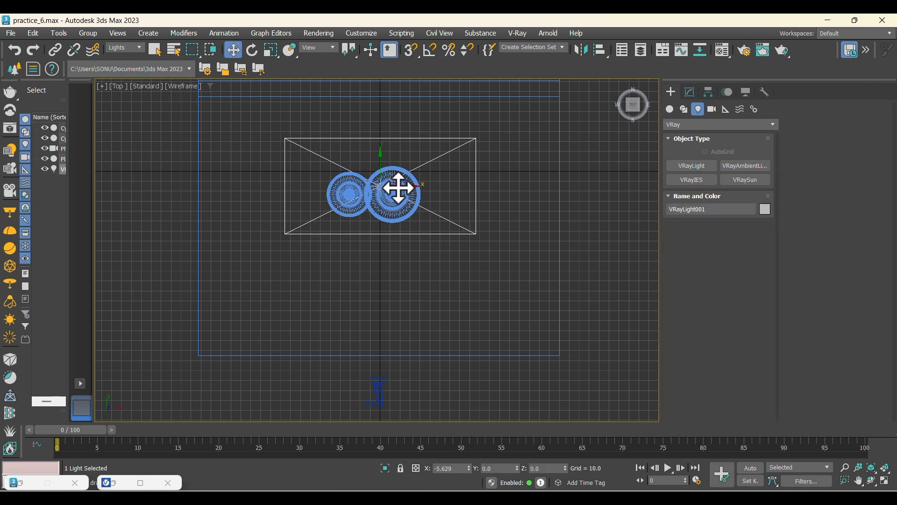
{"action": "key", "text": "f"}
{"action": "scroll", "coordinate": [399, 187], "scroll_direction": "down", "scroll_amount": 4}
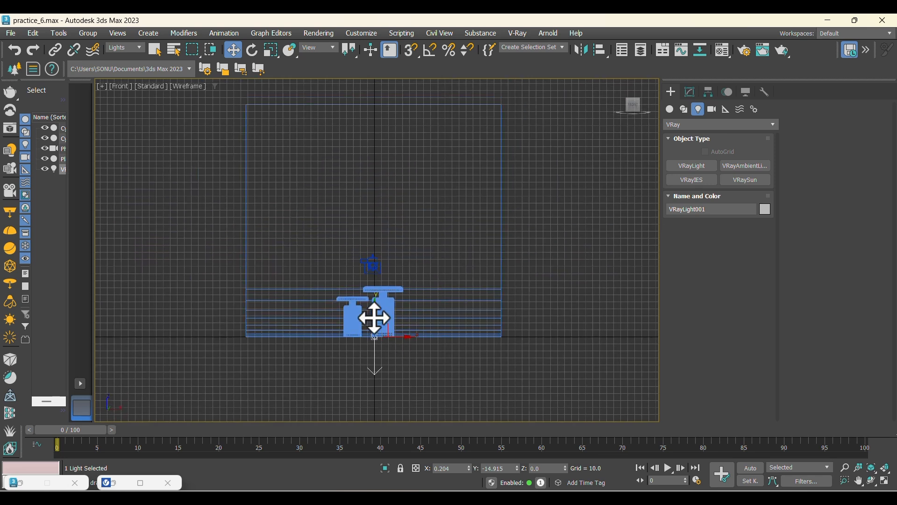
{"action": "left_click_drag", "start_coordinate": [374, 318], "coordinate": [376, 149]}
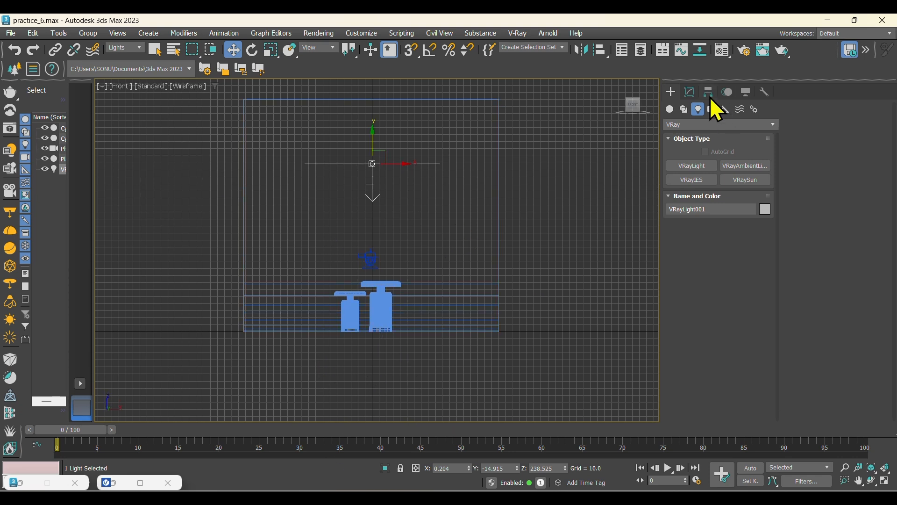
{"action": "left_click", "coordinate": [690, 92]}
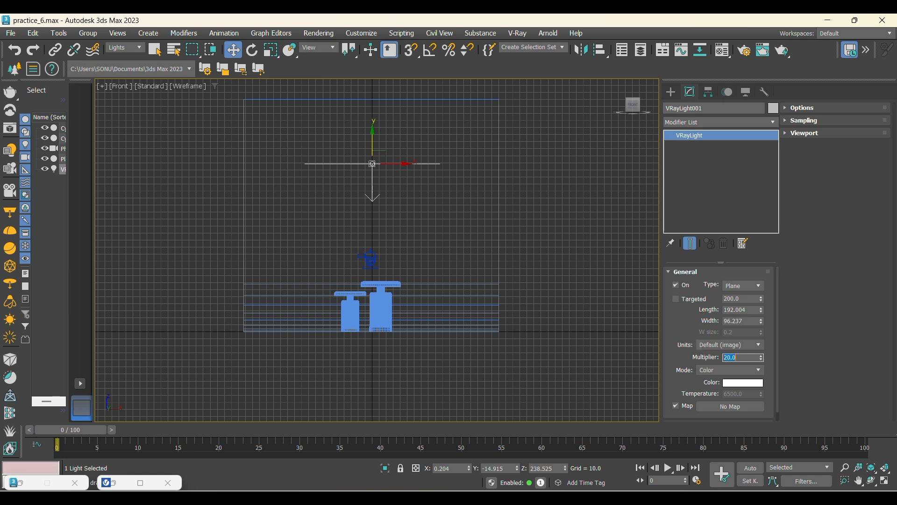
- Clone the light as one independent copy moved forward past the camera, to about Y -288.6
{"action": "key", "text": "p"}
{"action": "key", "text": "t"}
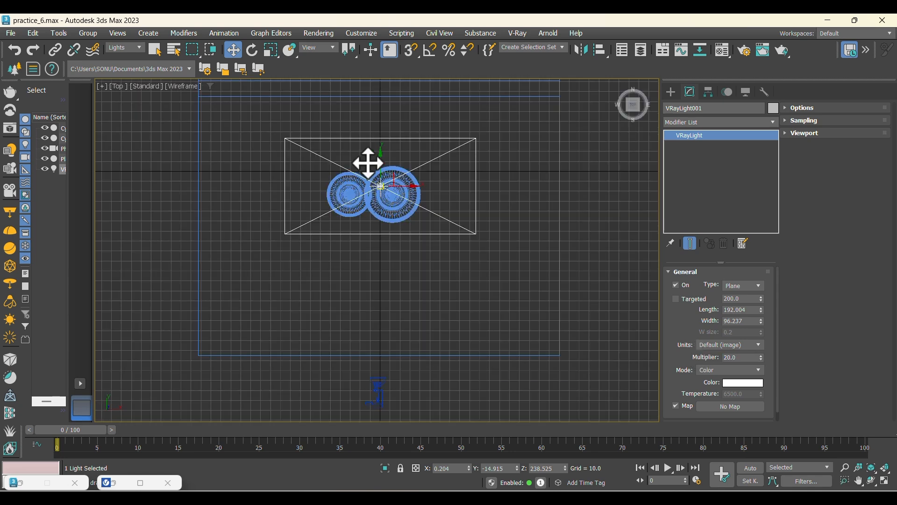
{"action": "scroll", "coordinate": [369, 120], "scroll_direction": "down", "scroll_amount": 2}
{"action": "mouse_move", "coordinate": [369, 120]}
{"action": "left_mouse_down", "text": "shift"}
{"action": "mouse_move", "coordinate": [369, 331]}
{"action": "mouse_move", "coordinate": [370, 317]}
{"action": "left_mouse_up", "text": "shift"}
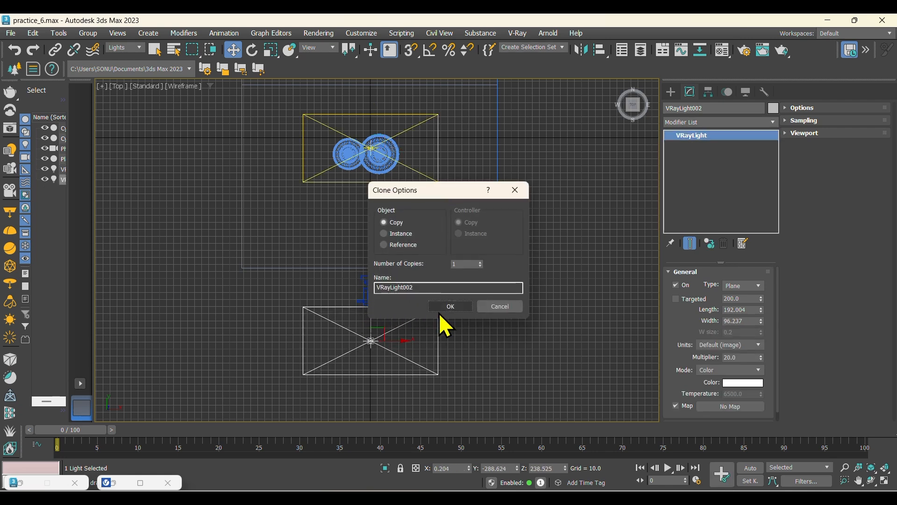
{"action": "left_click", "coordinate": [439, 309]}
{"action": "key", "text": "l"}
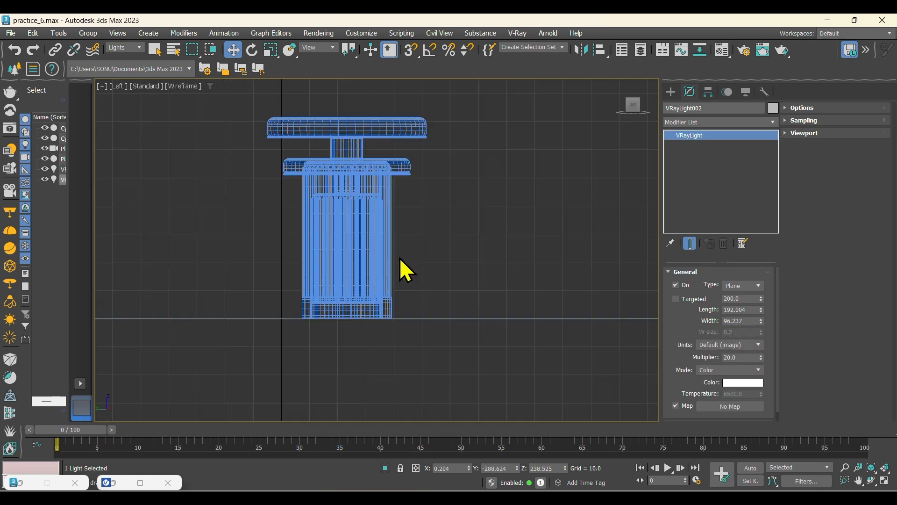
- Lower the front light copy, rotate it about 78° to face the stools, and position it at about Y -246.7, Z 59.8
{"action": "scroll", "coordinate": [336, 247], "scroll_direction": "down", "scroll_amount": 6}
{"action": "left_click_drag", "start_coordinate": [476, 111], "coordinate": [472, 200]}
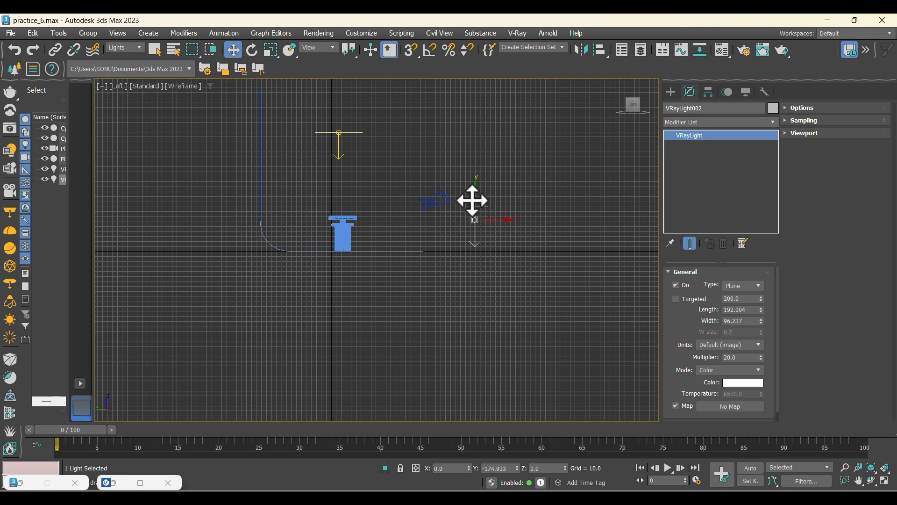
{"action": "scroll", "coordinate": [472, 200], "scroll_direction": "up", "scroll_amount": 2}
{"action": "key", "text": "e"}
{"action": "left_click_drag", "start_coordinate": [519, 223], "coordinate": [506, 345]}
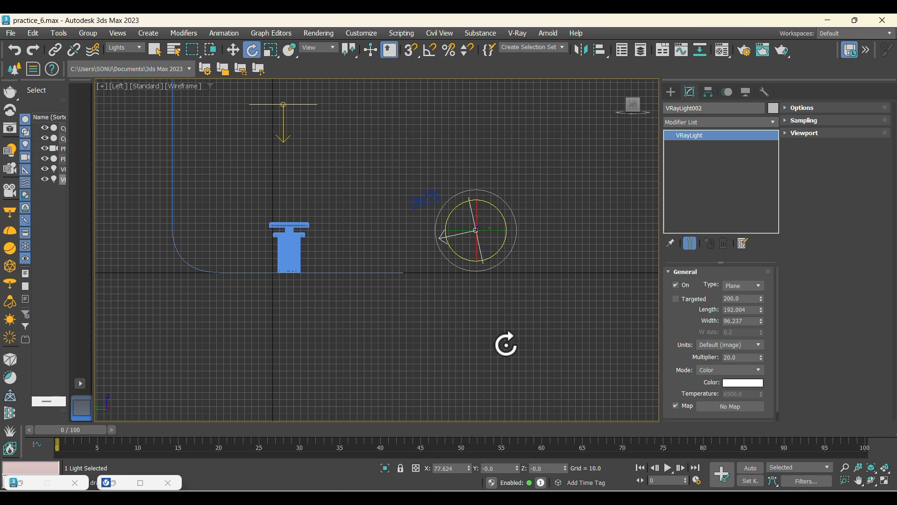
{"action": "key", "text": "w"}
{"action": "left_click_drag", "start_coordinate": [501, 233], "coordinate": [471, 234]}
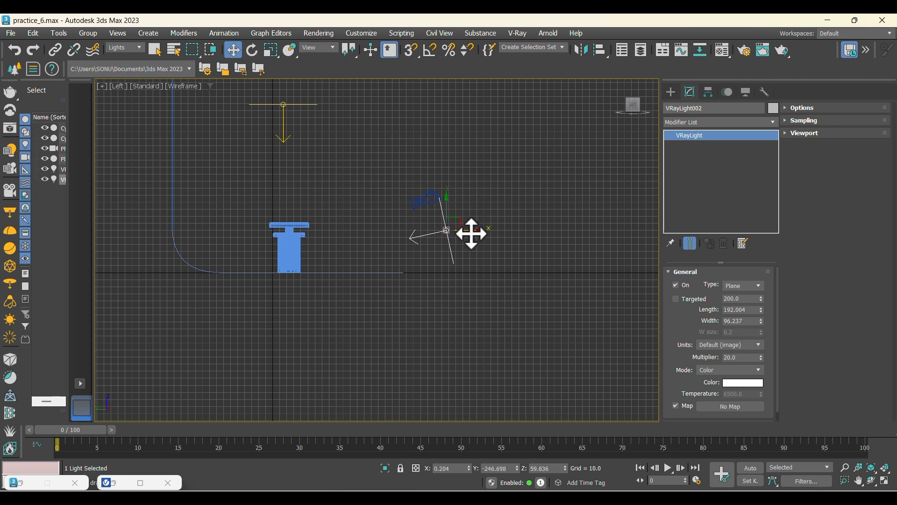
- Raise the front light to about Z 143.4, move it to about Y -229.7, and tilt it further down toward the stools
{"action": "scroll", "coordinate": [471, 234], "scroll_direction": "up", "scroll_amount": 2}
{"action": "middle_click_drag", "start_coordinate": [471, 234], "coordinate": [492, 261]}
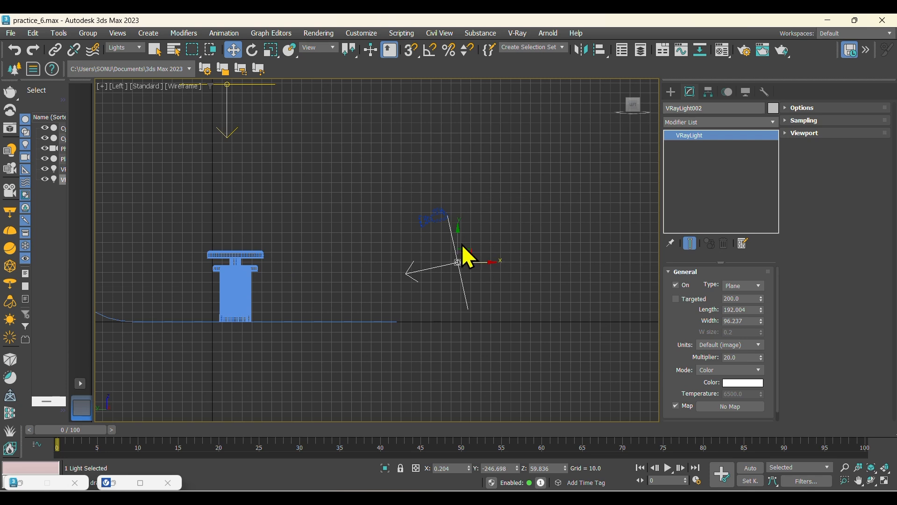
{"action": "left_click_drag", "start_coordinate": [458, 245], "coordinate": [462, 168]}
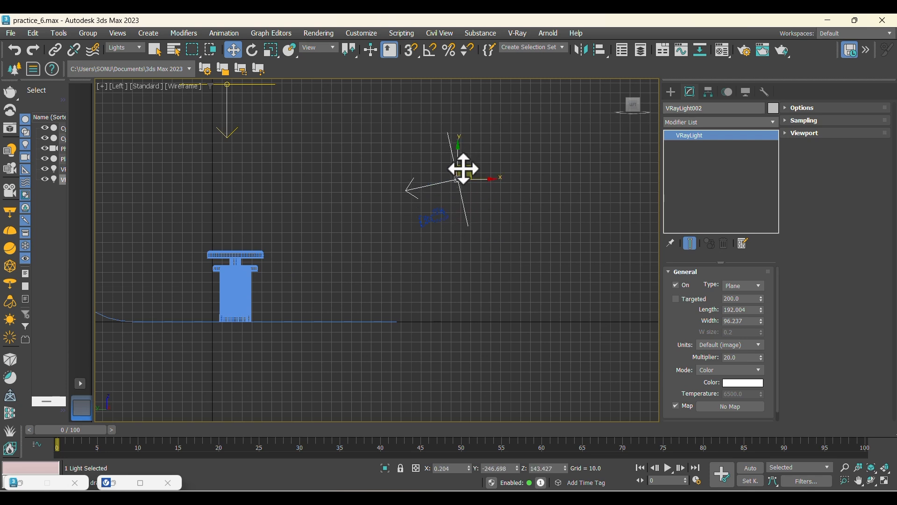
{"action": "middle_click_drag", "start_coordinate": [463, 168], "coordinate": [480, 224]}
{"action": "mouse_move", "coordinate": [498, 235]}
{"action": "left_mouse_down"}
{"action": "mouse_move", "coordinate": [480, 234]}
{"action": "mouse_move", "coordinate": [498, 247]}
{"action": "mouse_move", "coordinate": [501, 237]}
{"action": "left_mouse_up"}
{"action": "key", "text": "e"}
{"action": "key", "text": "w"}
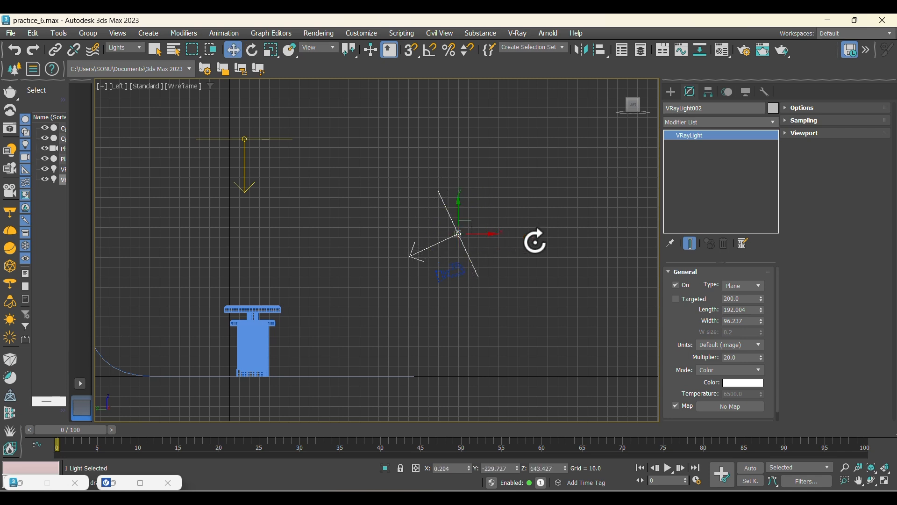
- In the top view, clone the overhead light sideways beyond the backdrop's edge, to about X 241.9
{"action": "key", "text": "t"}
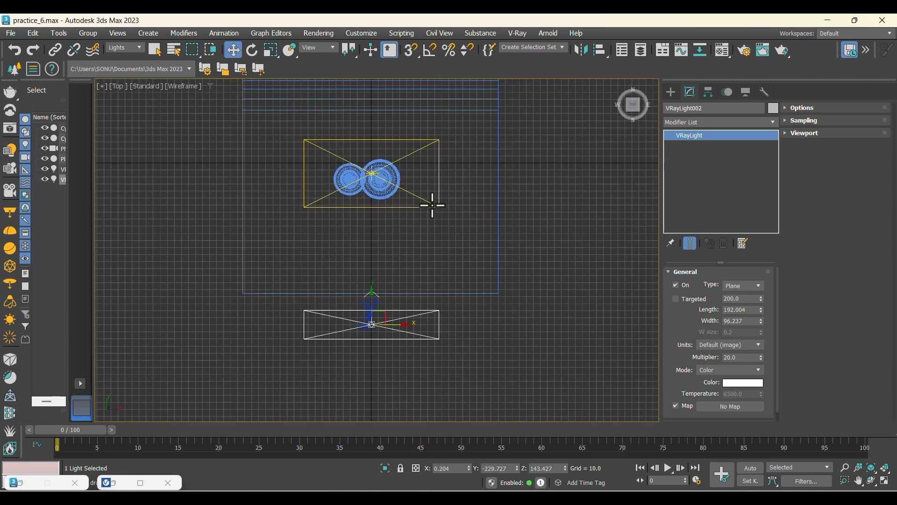
{"action": "left_click", "coordinate": [437, 191]}
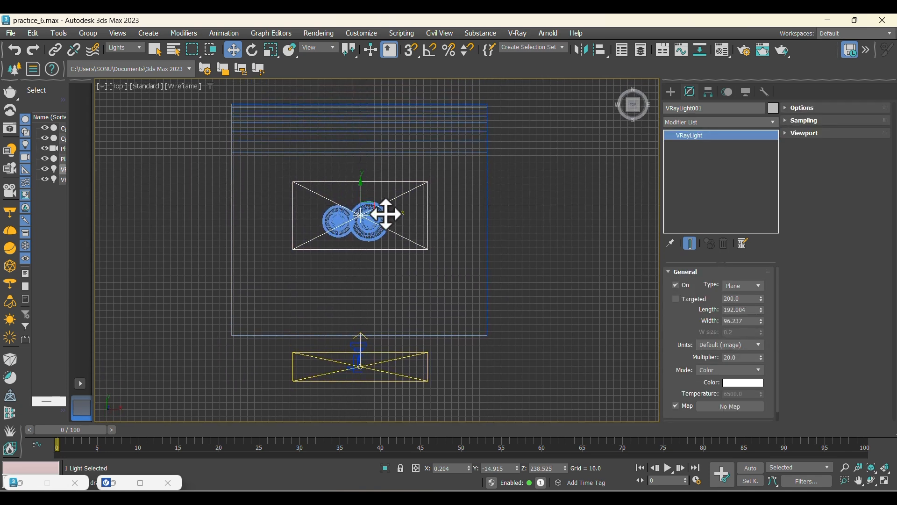
{"action": "left_click_drag", "start_coordinate": [386, 214], "coordinate": [555, 212], "text": "shift"}
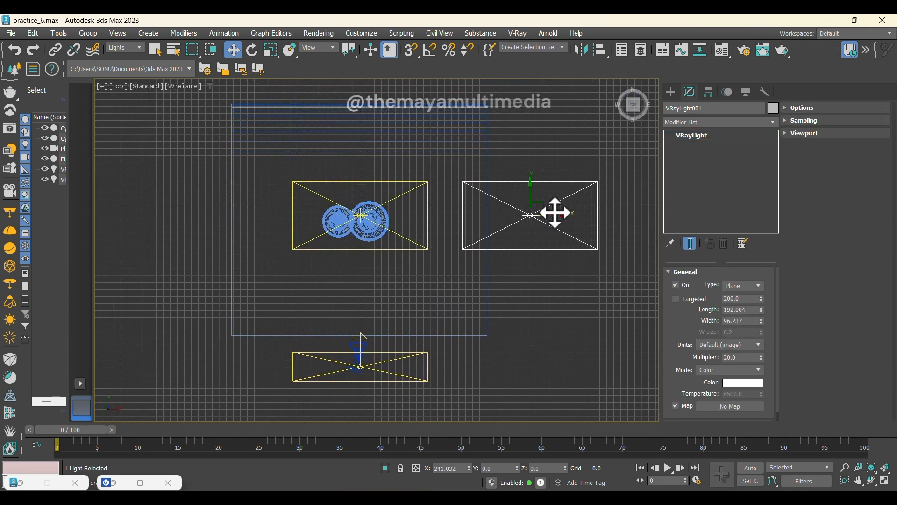
{"action": "left_click", "coordinate": [454, 305]}
- In the front view, rotate the side light about 68° toward the stools and move it to about X 196.6, Z 89.7
{"action": "key", "text": "f"}
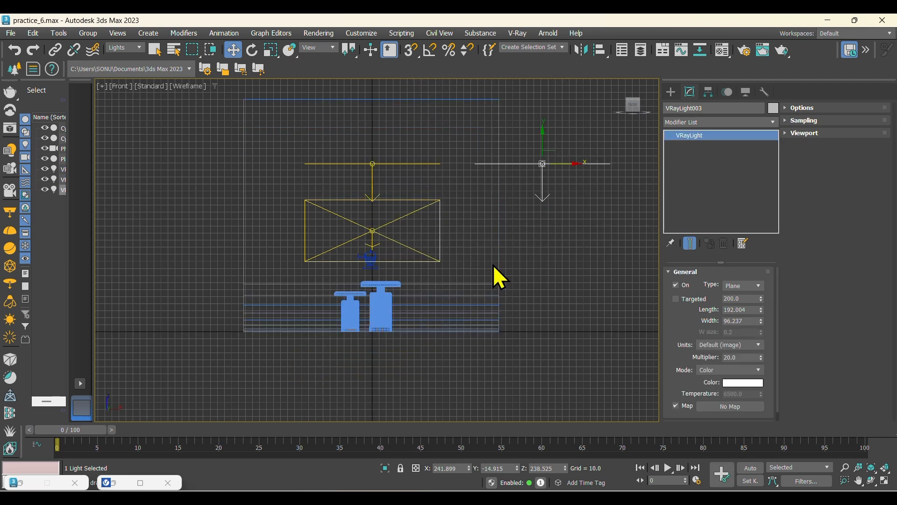
{"action": "key", "text": "e"}
{"action": "left_click_drag", "start_coordinate": [533, 207], "coordinate": [525, 279]}
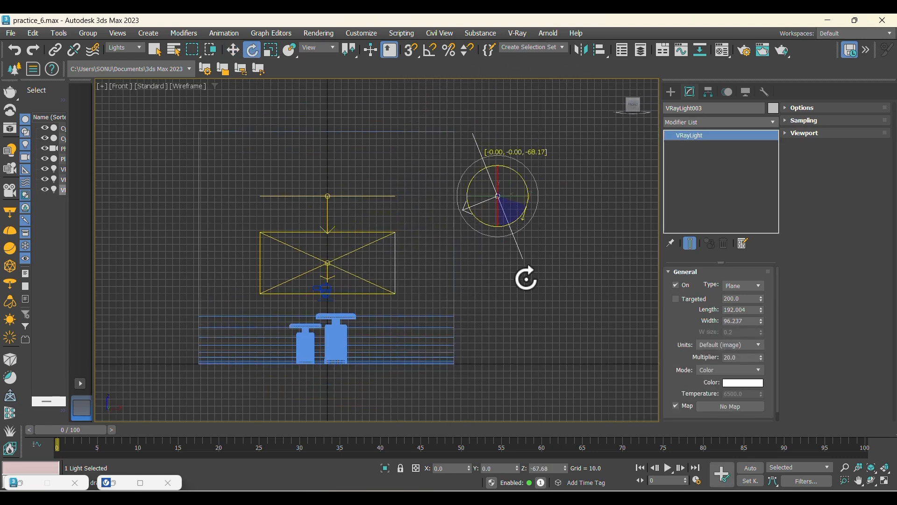
{"action": "key", "text": "w"}
{"action": "left_click_drag", "start_coordinate": [493, 189], "coordinate": [488, 302]}
{"action": "middle_click_drag", "start_coordinate": [488, 303], "coordinate": [521, 294]}
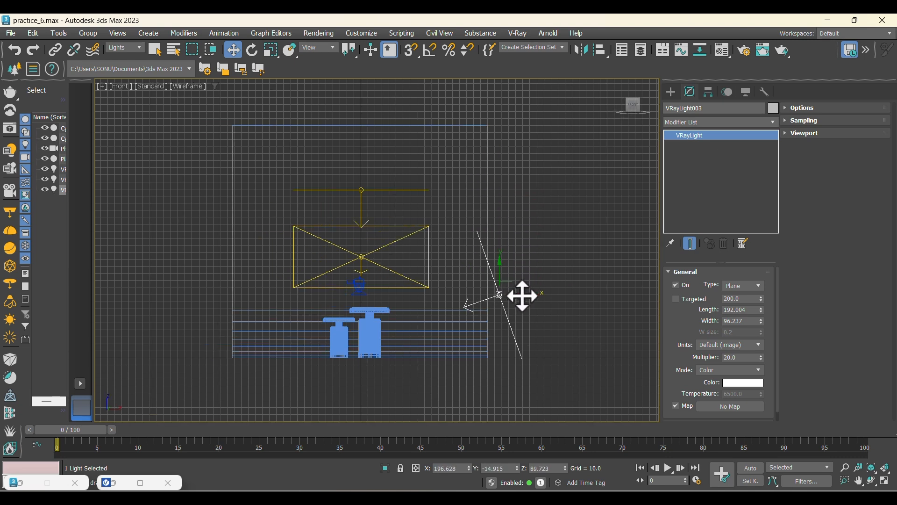
- Clone the side light to the opposite side of the stools, mirror it to face inward, and position it at about X -188.3
{"action": "left_click_drag", "start_coordinate": [521, 294], "coordinate": [232, 297], "text": "shift"}
{"action": "left_click", "coordinate": [448, 307]}
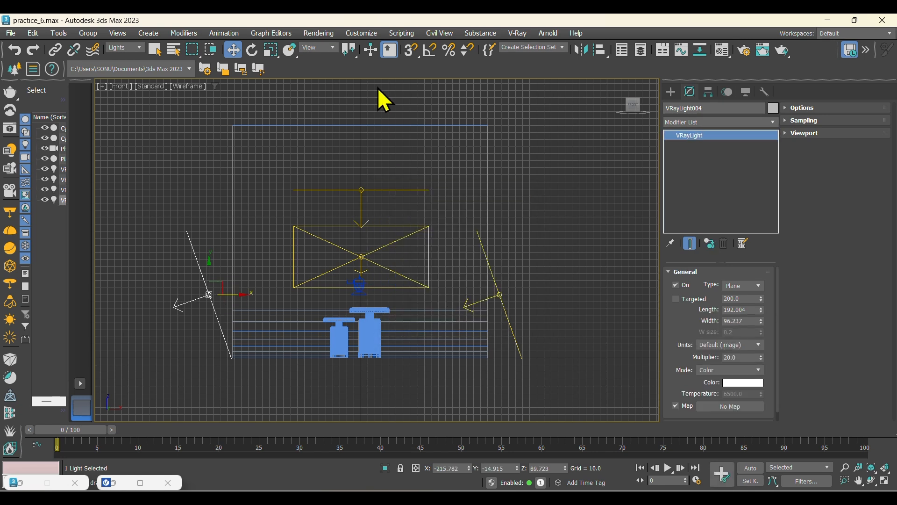
{"action": "left_click", "coordinate": [581, 49]}
{"action": "left_click", "coordinate": [415, 346]}
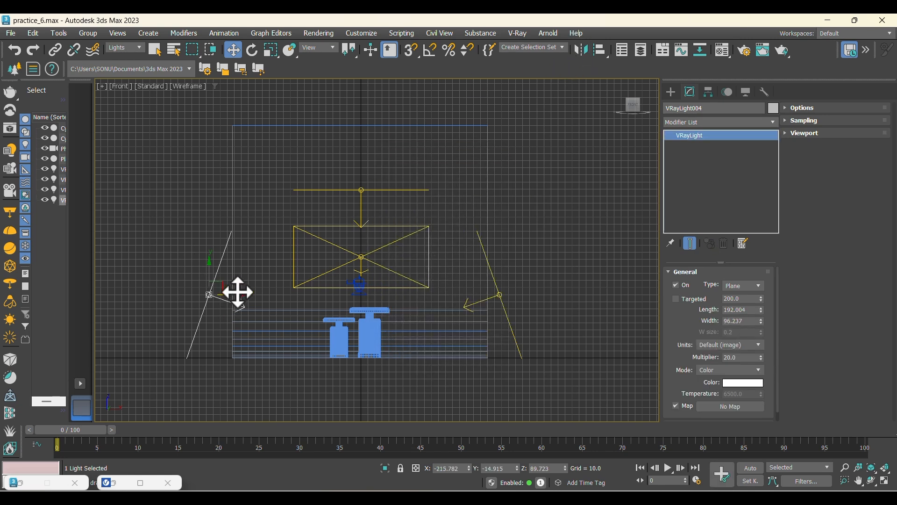
{"action": "left_click_drag", "start_coordinate": [237, 293], "coordinate": [255, 294]}
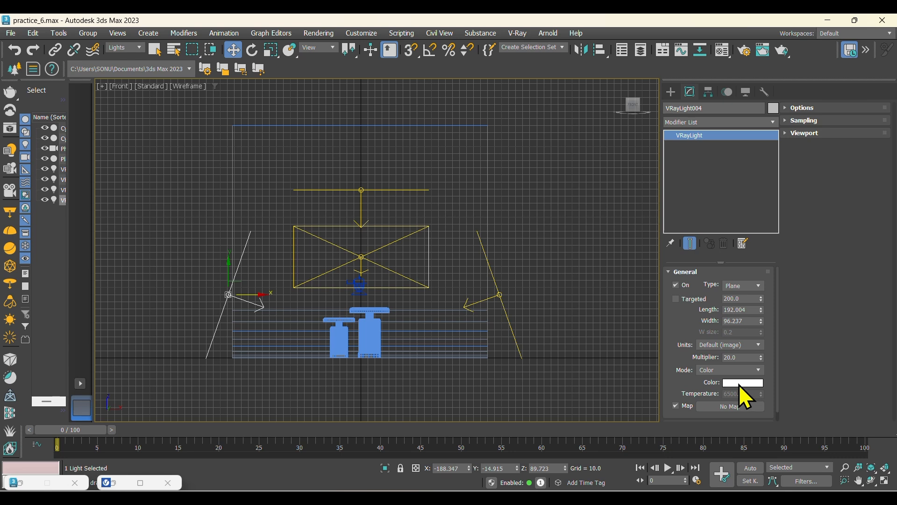
{"action": "left_click", "coordinate": [740, 384]}
{"action": "scroll", "coordinate": [370, 323], "scroll_direction": "up", "scroll_amount": 3}
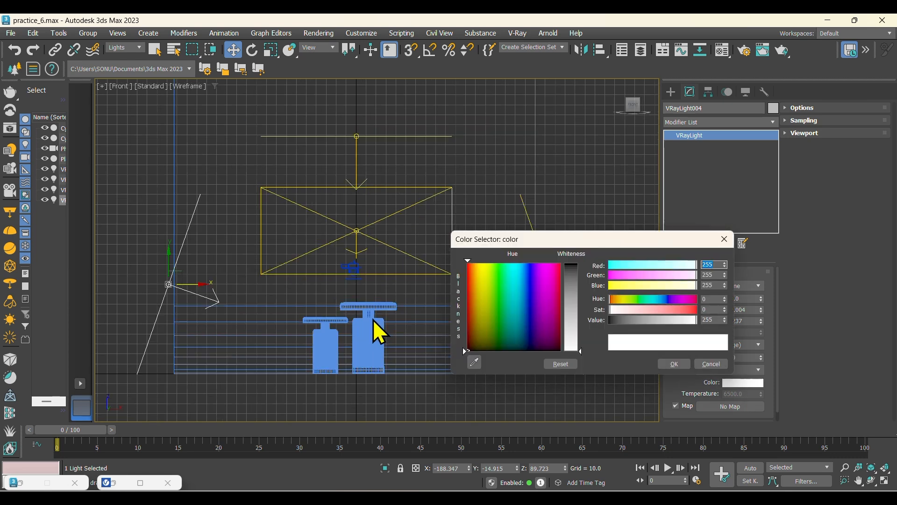
{"action": "left_click", "coordinate": [724, 238]}
{"action": "left_click", "coordinate": [593, 254]}
- Switch the front view from wireframe to Default Shading and examine the stools' material colors up close
{"action": "key", "text": "F3"}
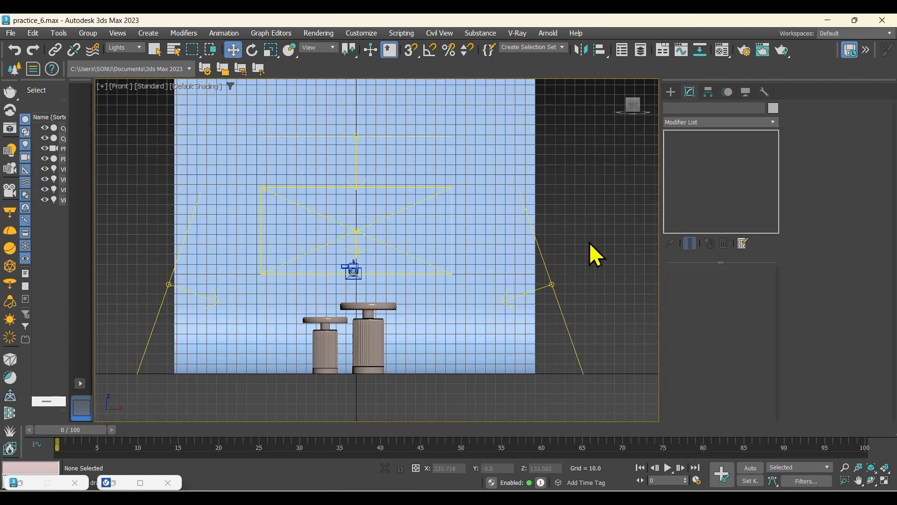
{"action": "scroll", "coordinate": [357, 317], "scroll_direction": "up", "scroll_amount": 6}
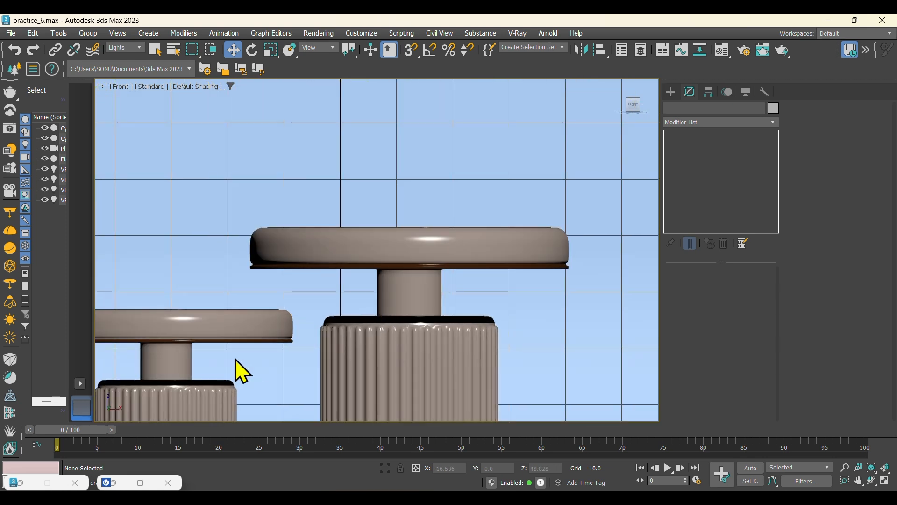
{"action": "scroll", "coordinate": [220, 360], "scroll_direction": "up", "scroll_amount": 8}
{"action": "scroll", "coordinate": [557, 243], "scroll_direction": "down", "scroll_amount": 2}
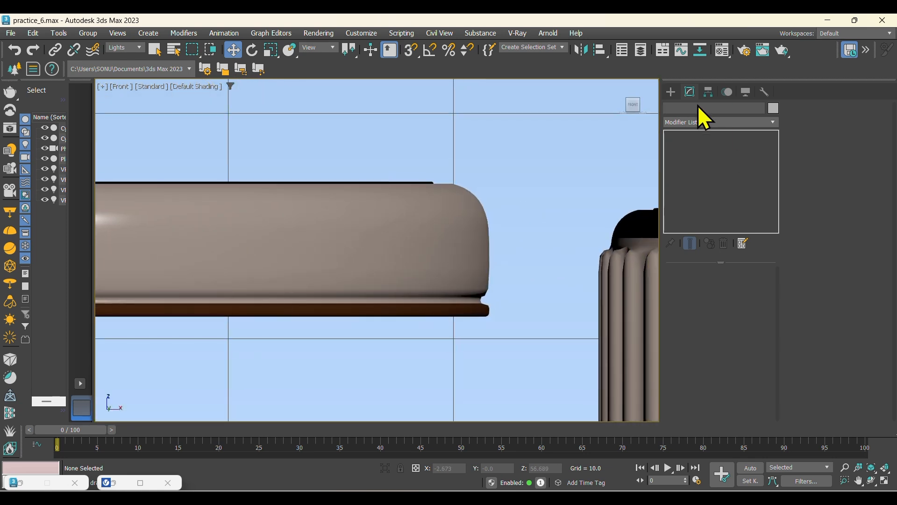
{"action": "scroll", "coordinate": [452, 217], "scroll_direction": "down", "scroll_amount": 3}
{"action": "scroll", "coordinate": [267, 238], "scroll_direction": "down", "scroll_amount": 8}
- Set the mirrored side light's color by sampling the stool's brown trim and brightening it to RGB 132, 27, 13
{"action": "left_click", "coordinate": [105, 158]}
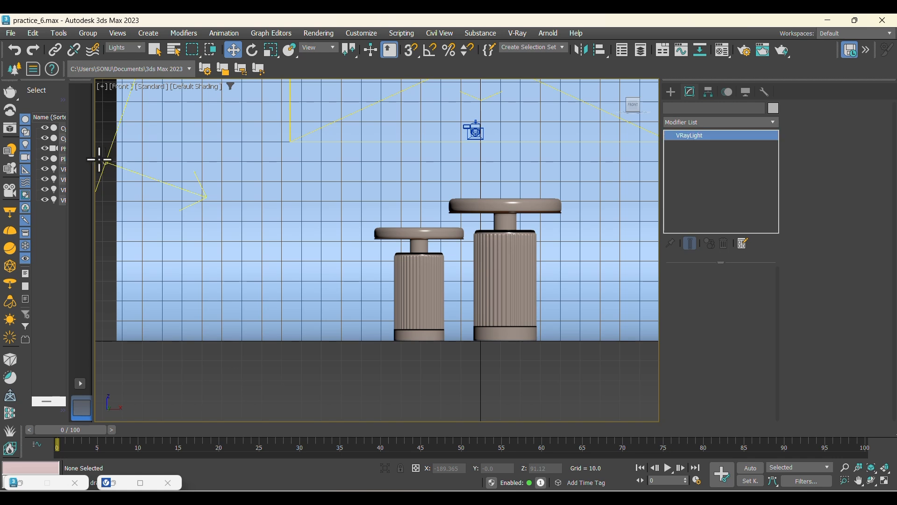
{"action": "scroll", "coordinate": [395, 298], "scroll_direction": "up", "scroll_amount": 10}
{"action": "left_click", "coordinate": [753, 382]}
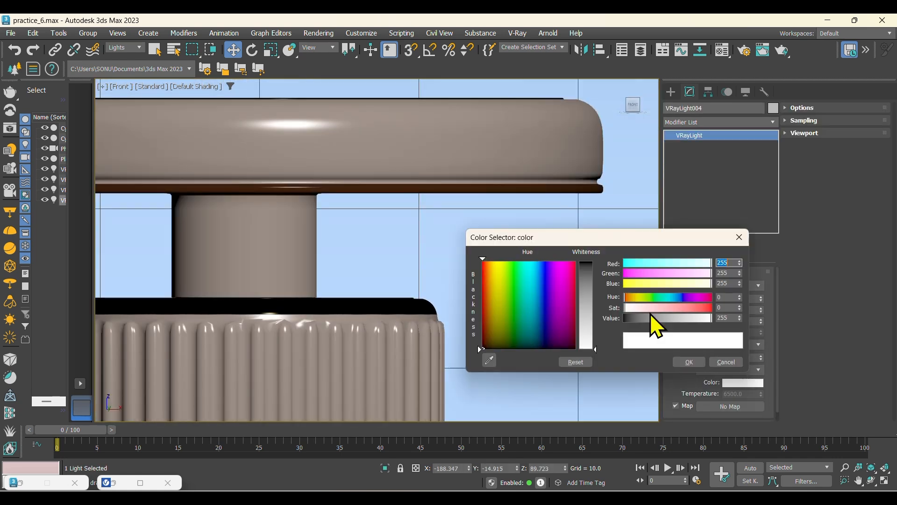
{"action": "left_click", "coordinate": [345, 188]}
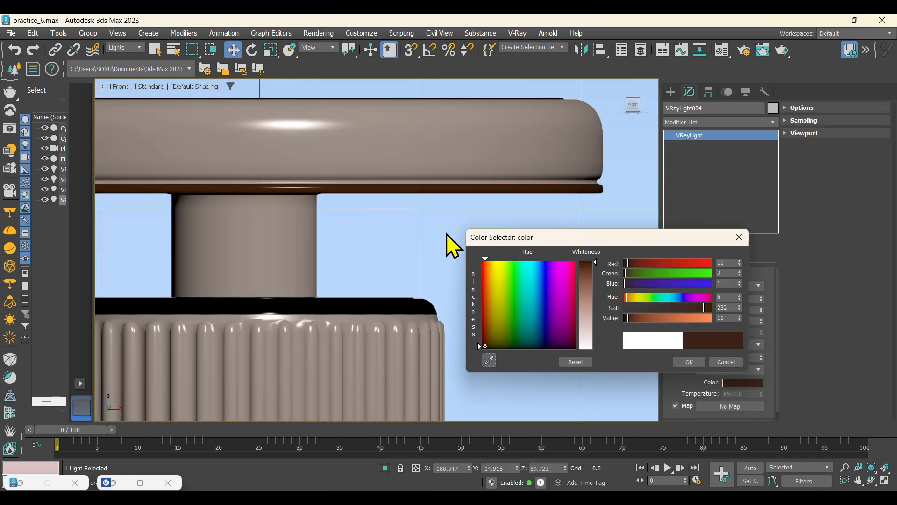
{"action": "mouse_move", "coordinate": [645, 318]}
{"action": "left_mouse_down"}
{"action": "mouse_move", "coordinate": [722, 322]}
{"action": "mouse_move", "coordinate": [657, 319]}
{"action": "left_mouse_up"}
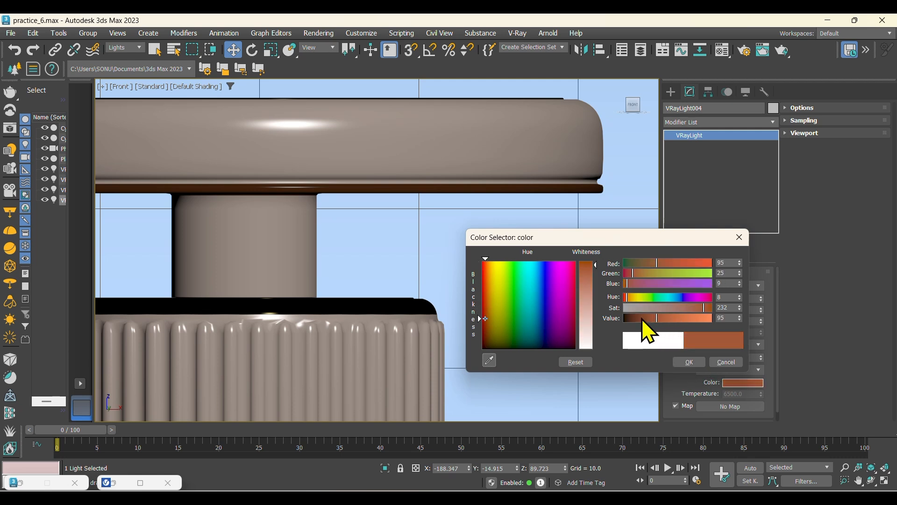
{"action": "left_click_drag", "start_coordinate": [710, 307], "coordinate": [712, 308]}
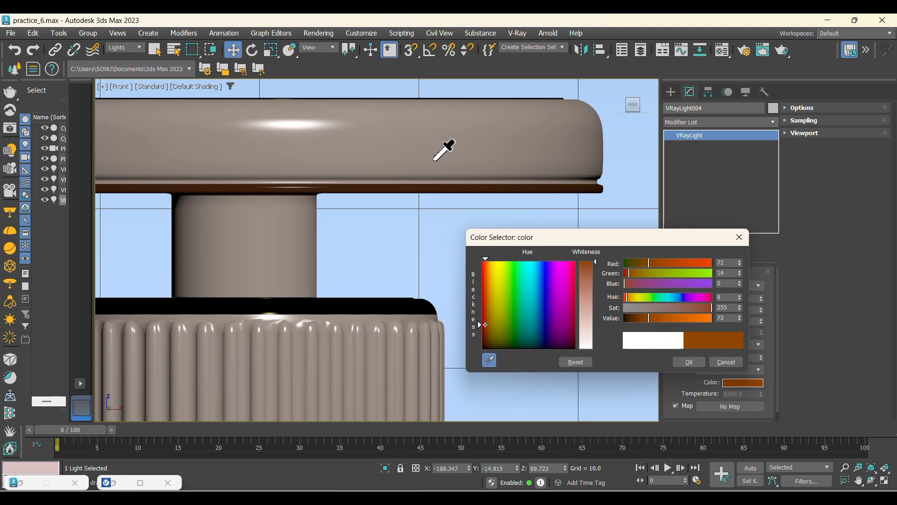
{"action": "left_click", "coordinate": [412, 191]}
{"action": "left_click_drag", "start_coordinate": [677, 318], "coordinate": [652, 319]}
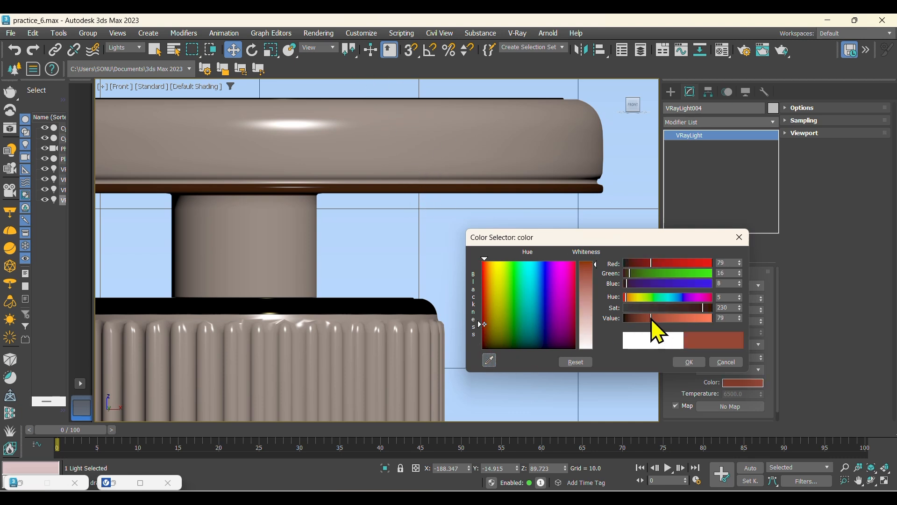
{"action": "left_click", "coordinate": [670, 319]}
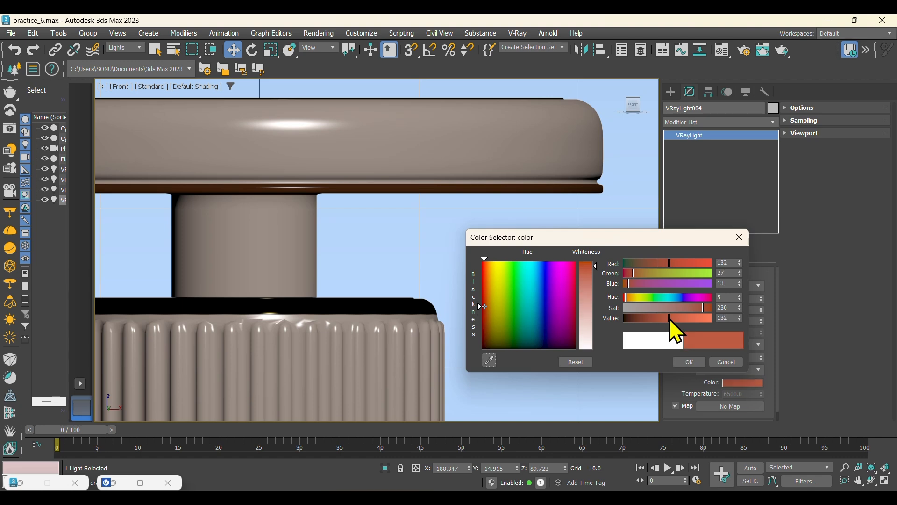
{"action": "left_click", "coordinate": [684, 360]}
- Set the mirrored side light's multiplier to 10
{"action": "scroll", "coordinate": [439, 238], "scroll_direction": "down", "scroll_amount": 2}
{"action": "scroll", "coordinate": [443, 250], "scroll_direction": "down", "scroll_amount": 3}
{"action": "left_click_drag", "start_coordinate": [747, 357], "coordinate": [688, 356]}
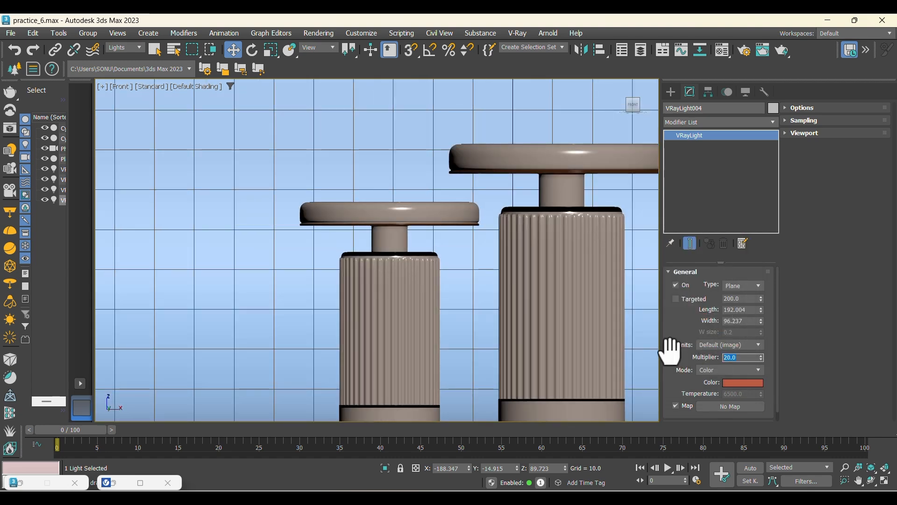
{"action": "type", "text": "10"}
{"action": "scroll", "coordinate": [358, 219], "scroll_direction": "down", "scroll_amount": 4}
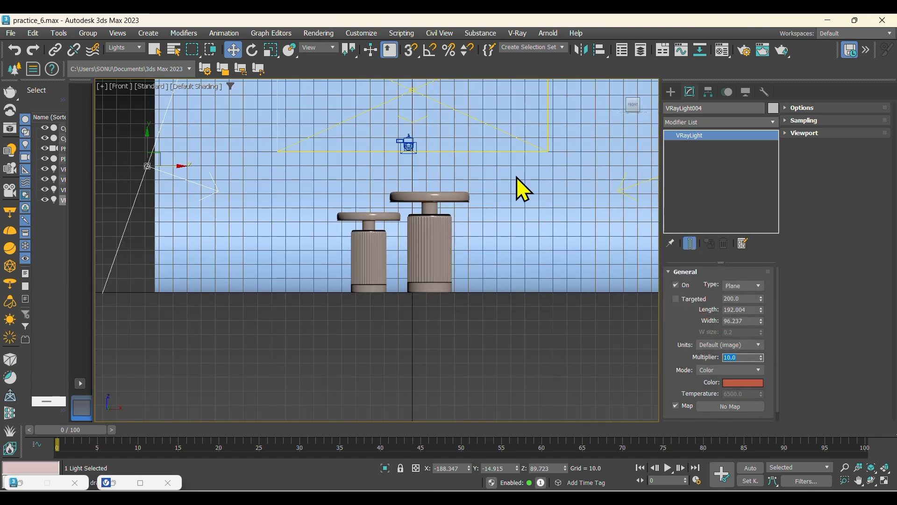
- Set the opposite side light's color to pale yellow, RGB 255, 255, 178
{"action": "middle_click_drag", "start_coordinate": [517, 179], "coordinate": [485, 256]}
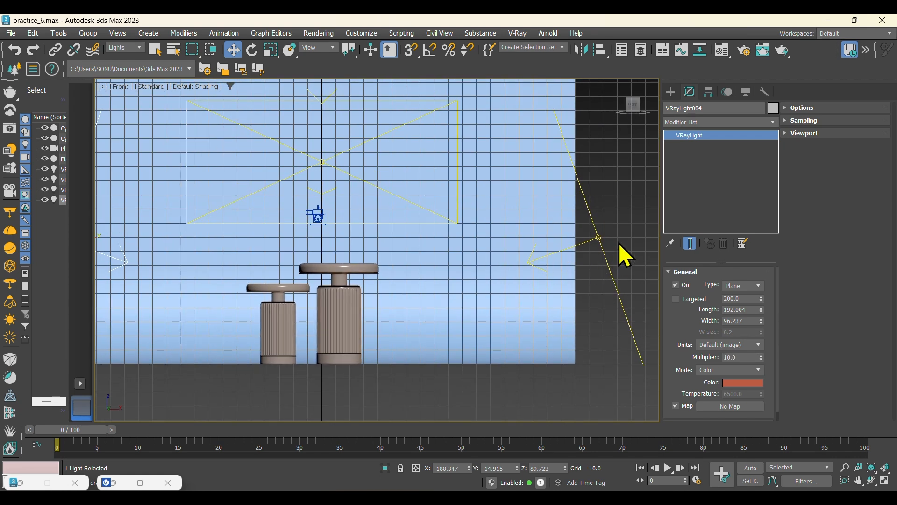
{"action": "left_click", "coordinate": [617, 303]}
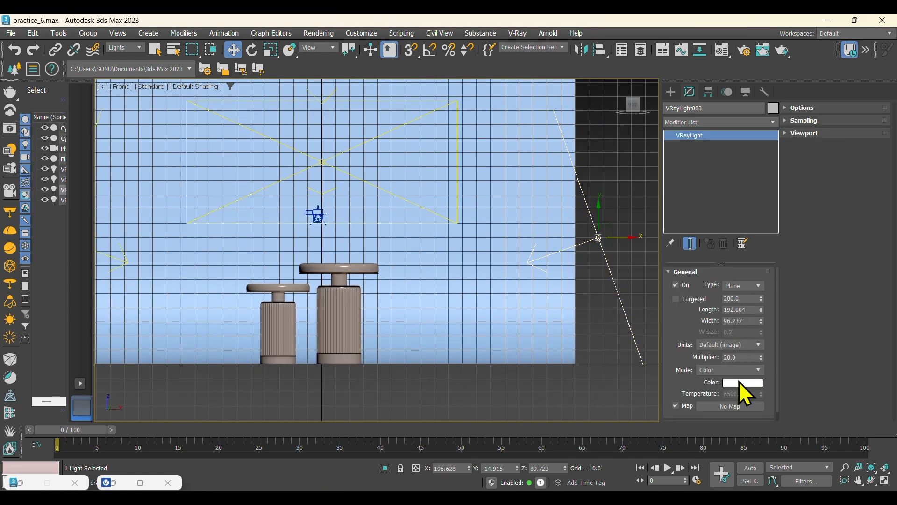
{"action": "left_click", "coordinate": [739, 383]}
{"action": "scroll", "coordinate": [314, 294], "scroll_direction": "up", "scroll_amount": 5}
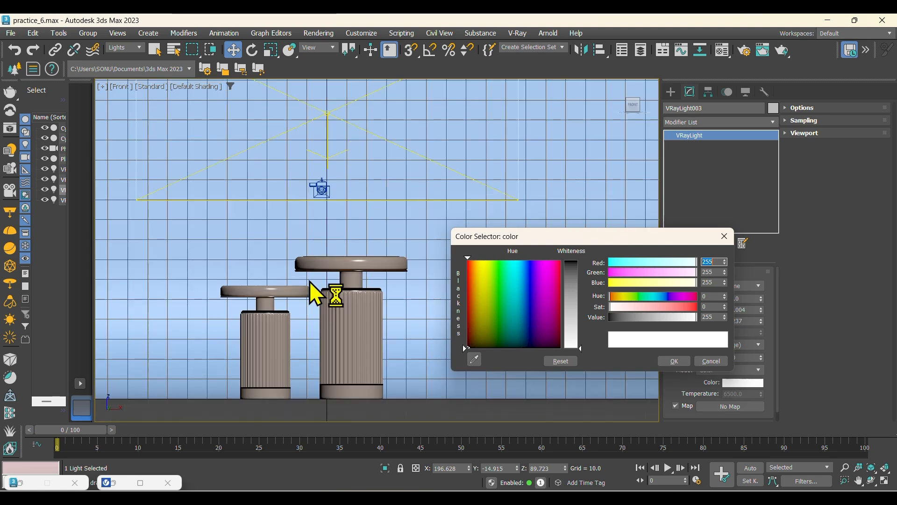
{"action": "middle_click_drag", "start_coordinate": [282, 276], "coordinate": [400, 316], "text": "alt"}
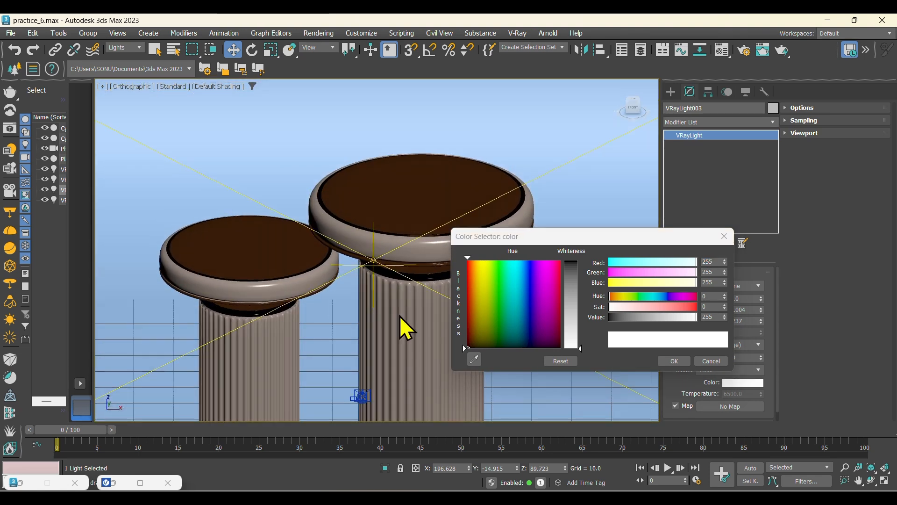
{"action": "left_click_drag", "start_coordinate": [664, 282], "coordinate": [669, 283]}
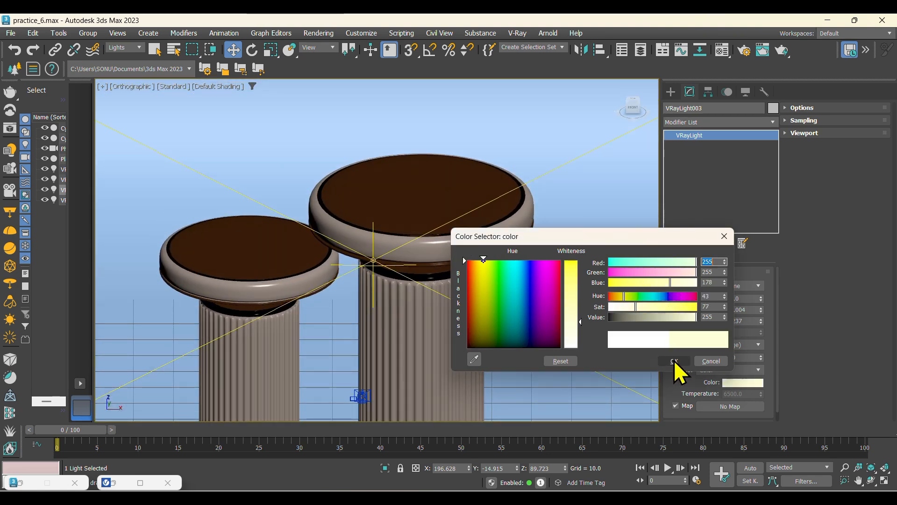
{"action": "left_click", "coordinate": [675, 361]}
- Set the pale yellow side light's multiplier to 10
{"action": "type", "text": "1"}
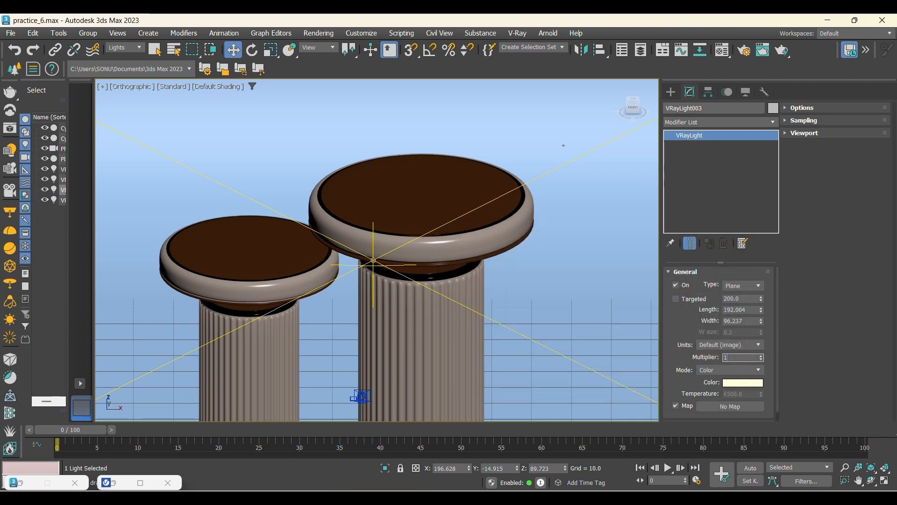
{"action": "type", "text": "0"}
{"action": "key", "text": "Return"}
{"action": "scroll", "coordinate": [307, 280], "scroll_direction": "down", "scroll_amount": 5}
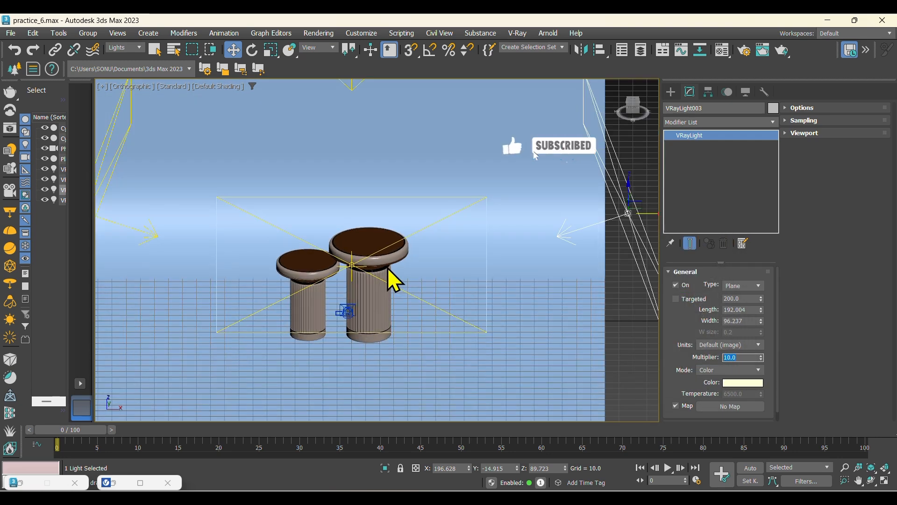
- Render the physical camera view and inspect the whole image in the frame buffer
{"action": "left_click", "coordinate": [623, 314]}
{"action": "key", "text": "c"}
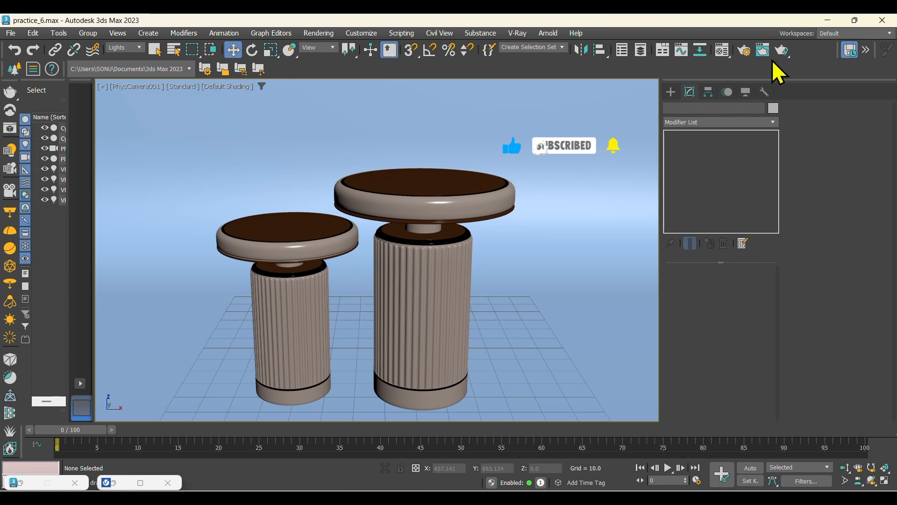
{"action": "left_click", "coordinate": [764, 52]}
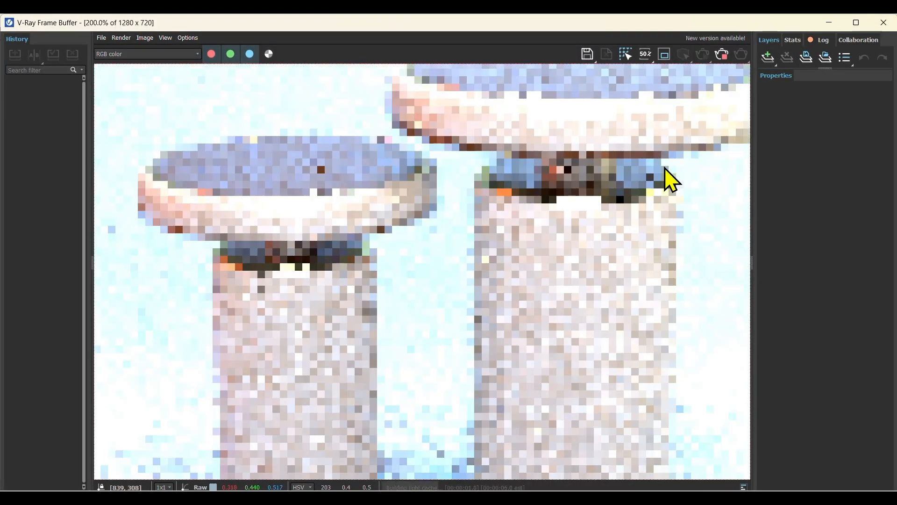
{"action": "scroll", "coordinate": [397, 283], "scroll_direction": "down", "scroll_amount": 3}
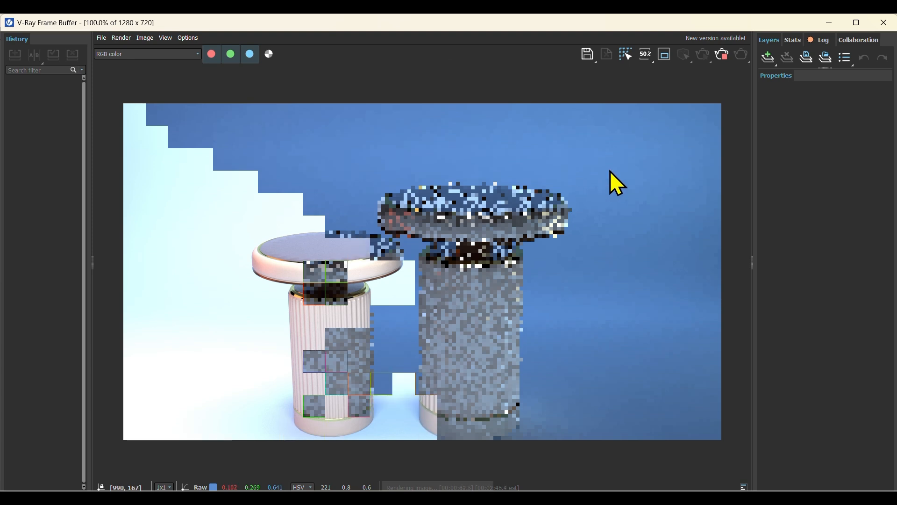
{"action": "left_click", "coordinate": [827, 23]}
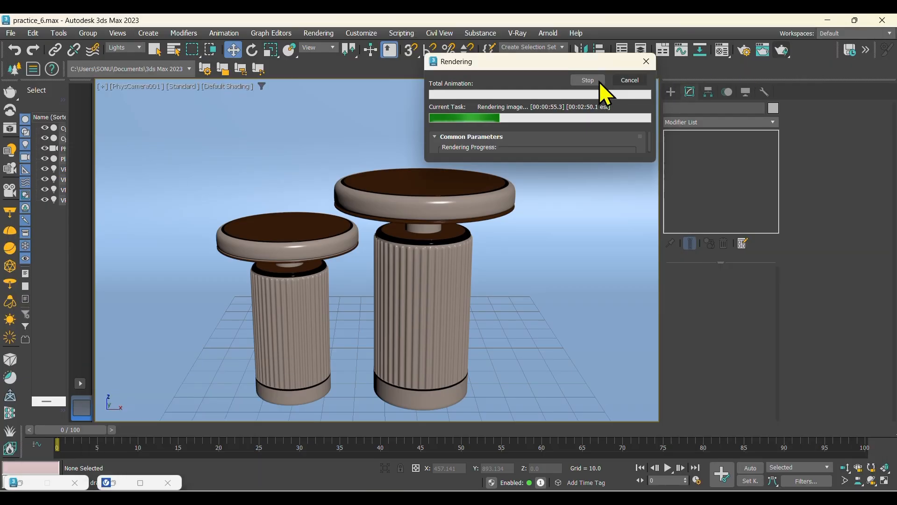
- Set the multipliers of the reddish and pale yellow side lights to 15
{"action": "key", "text": "p"}
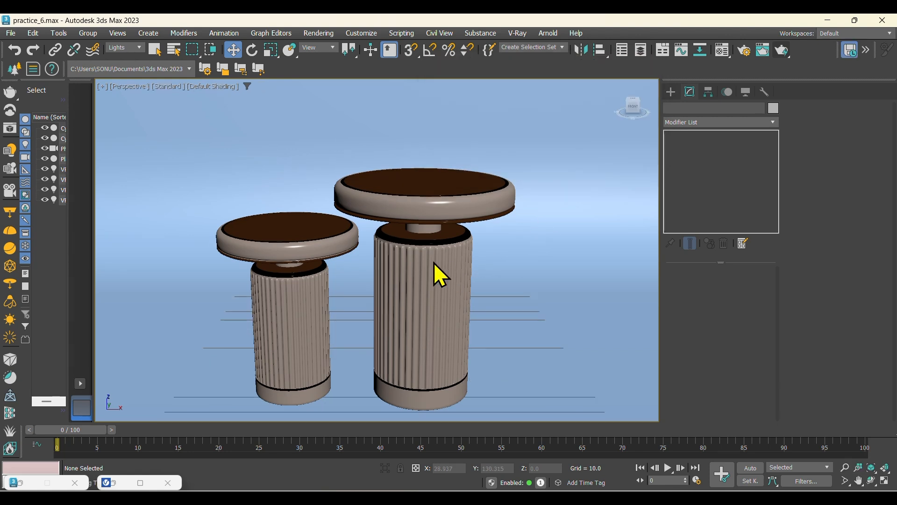
{"action": "left_click", "coordinate": [248, 217]}
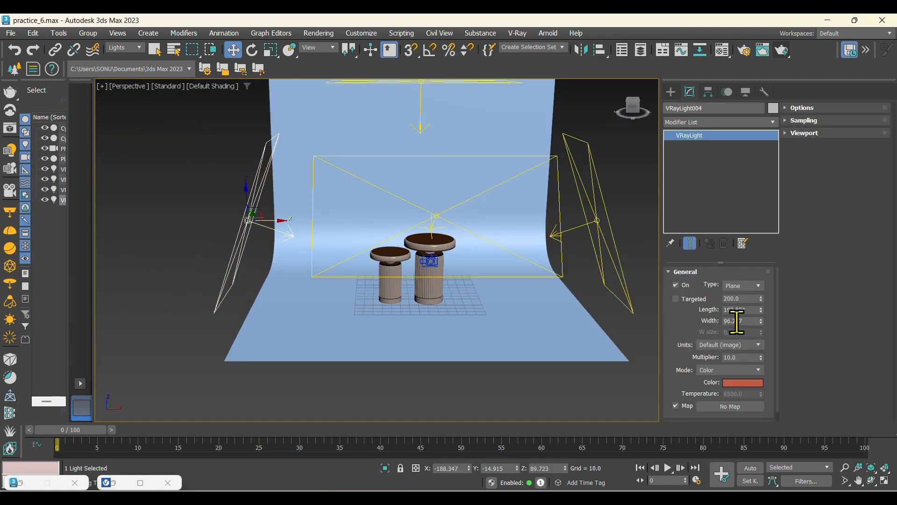
{"action": "double_click", "coordinate": [745, 357]}
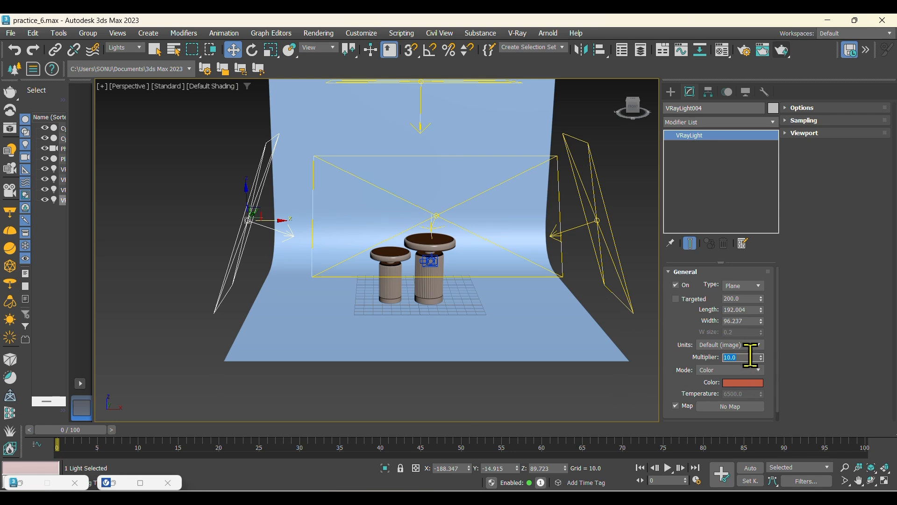
{"action": "left_click", "coordinate": [623, 265]}
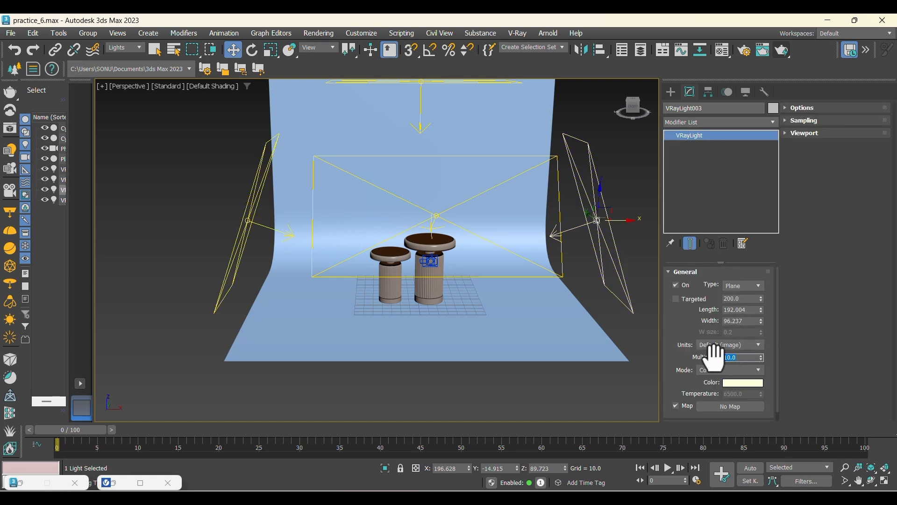
{"action": "left_click", "coordinate": [611, 222]}
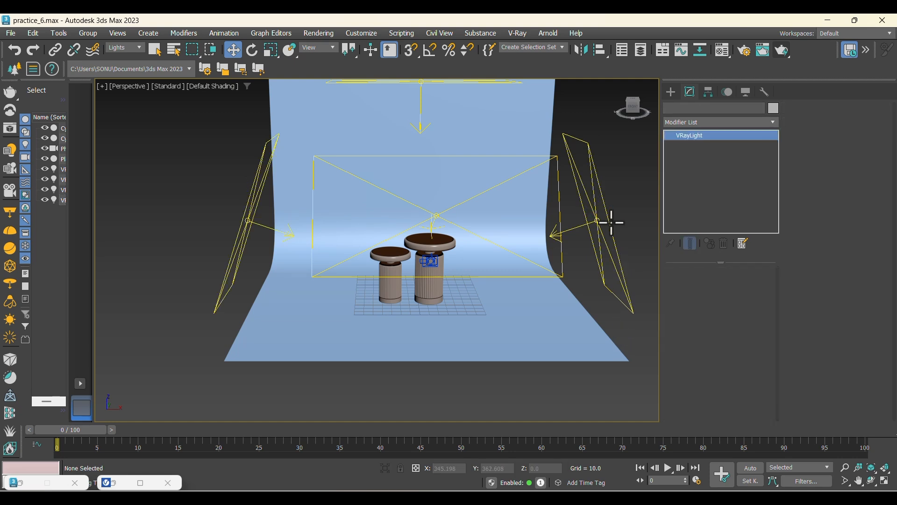
- Move both side lights inward in the front view, to about X 175.84 for the pale yellow one and X -176.894 for the reddish one
{"action": "left_click", "coordinate": [611, 222]}
{"action": "middle_click_drag", "start_coordinate": [611, 223], "coordinate": [592, 219]}
{"action": "key", "text": "f"}
{"action": "middle_click_drag", "start_coordinate": [593, 260], "coordinate": [566, 254]}
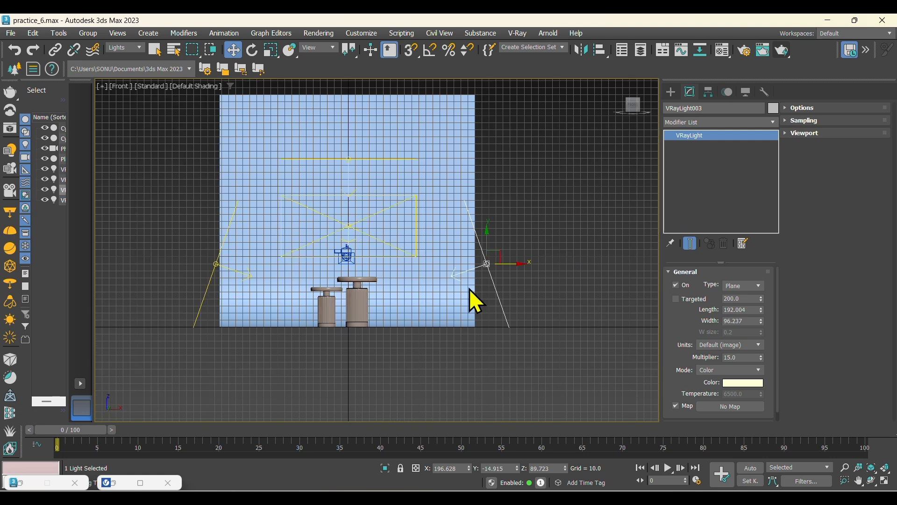
{"action": "scroll", "coordinate": [469, 286], "scroll_direction": "up", "scroll_amount": 2}
{"action": "middle_click_drag", "start_coordinate": [469, 286], "coordinate": [526, 285]}
{"action": "left_click_drag", "start_coordinate": [551, 255], "coordinate": [530, 256]}
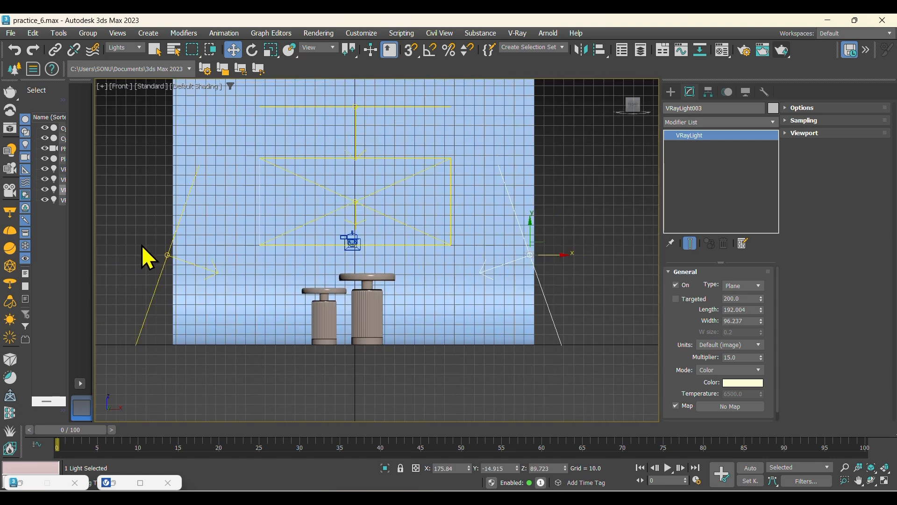
{"action": "left_click", "coordinate": [192, 262]}
{"action": "left_click_drag", "start_coordinate": [193, 256], "coordinate": [206, 256]}
{"action": "left_click", "coordinate": [361, 381]}
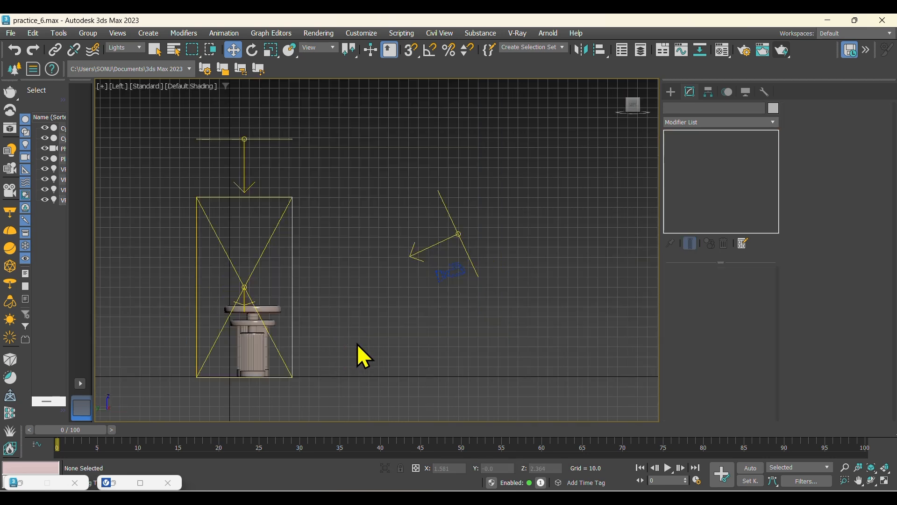
- Check the parameters of the front and overhead lights in a wireframe left view
{"action": "key", "text": "l"}
{"action": "key", "text": "F3"}
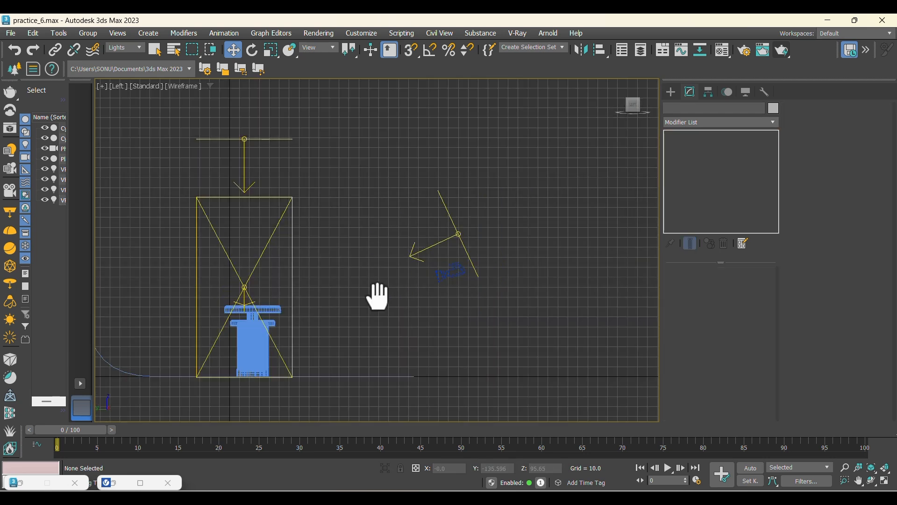
{"action": "middle_click_drag", "start_coordinate": [376, 296], "coordinate": [418, 296]}
{"action": "left_click", "coordinate": [500, 234]}
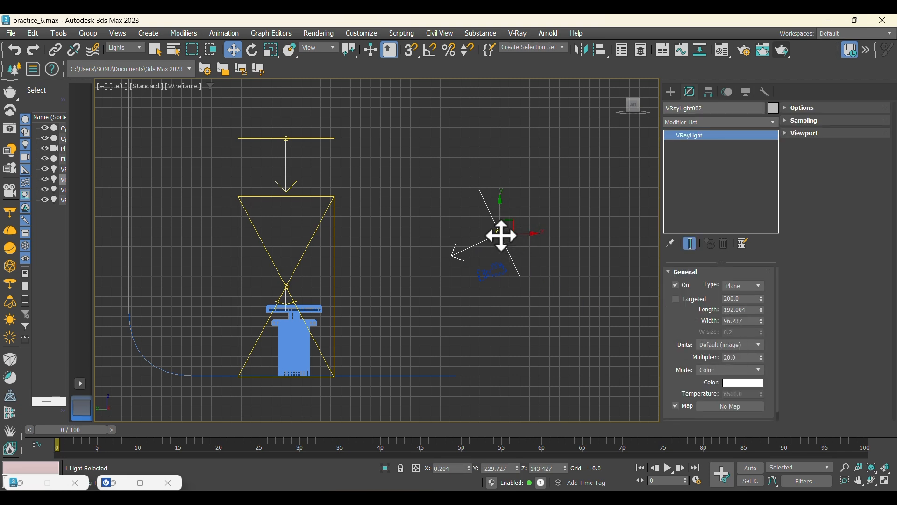
{"action": "left_click", "coordinate": [321, 139]}
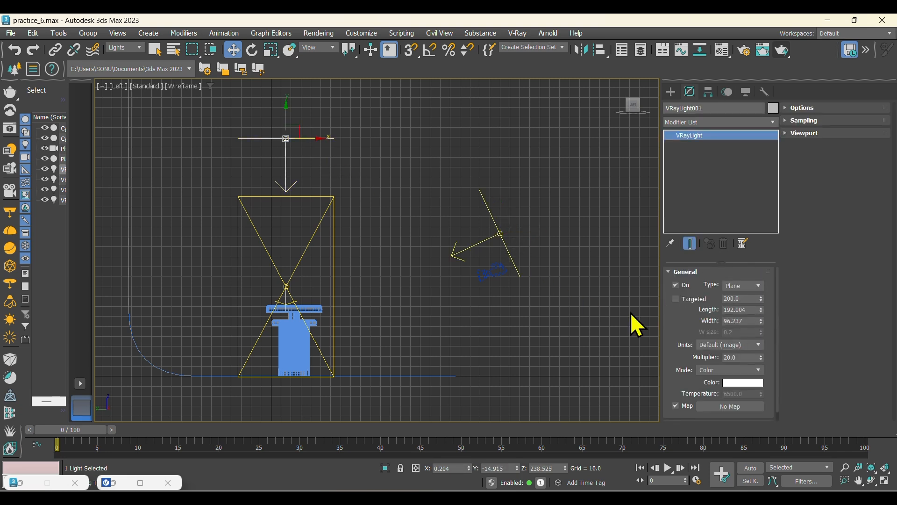
{"action": "left_click", "coordinate": [567, 257]}
- Make the front, overhead and both side lights invisible in the render
{"action": "key", "text": "p"}
{"action": "key", "text": "F3"}
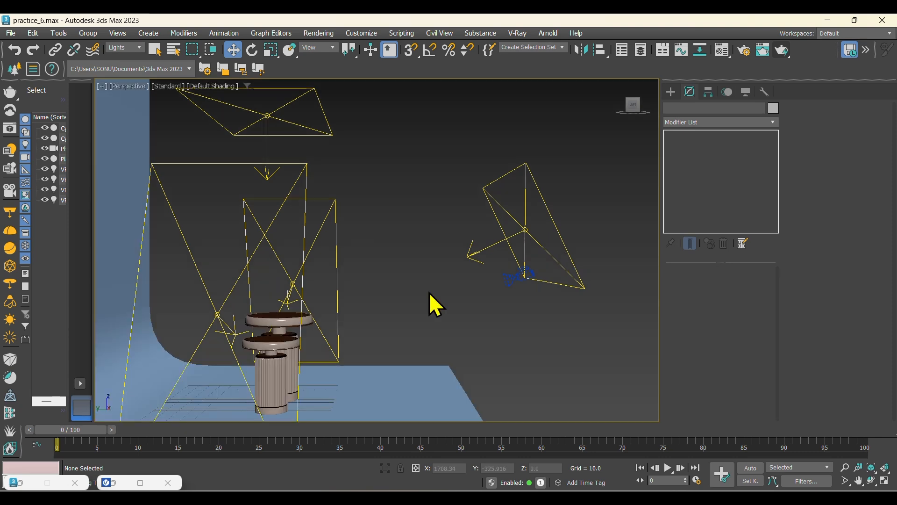
{"action": "mouse_move", "coordinate": [429, 293]}
{"action": "middle_mouse_down", "text": "alt"}
{"action": "mouse_move", "coordinate": [448, 329]}
{"action": "mouse_move", "coordinate": [399, 357]}
{"action": "mouse_move", "coordinate": [473, 272]}
{"action": "middle_mouse_up", "text": "alt"}
{"action": "left_click", "coordinate": [468, 264]}
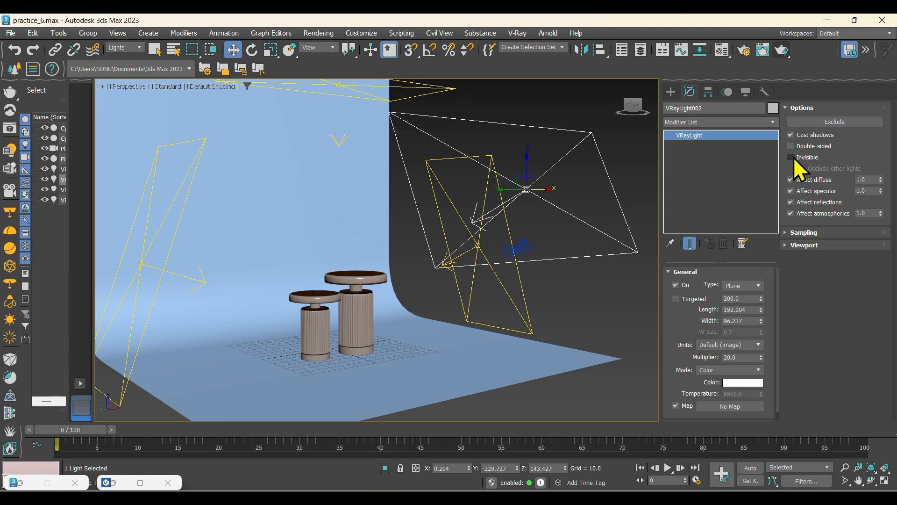
{"action": "left_click", "coordinate": [525, 303]}
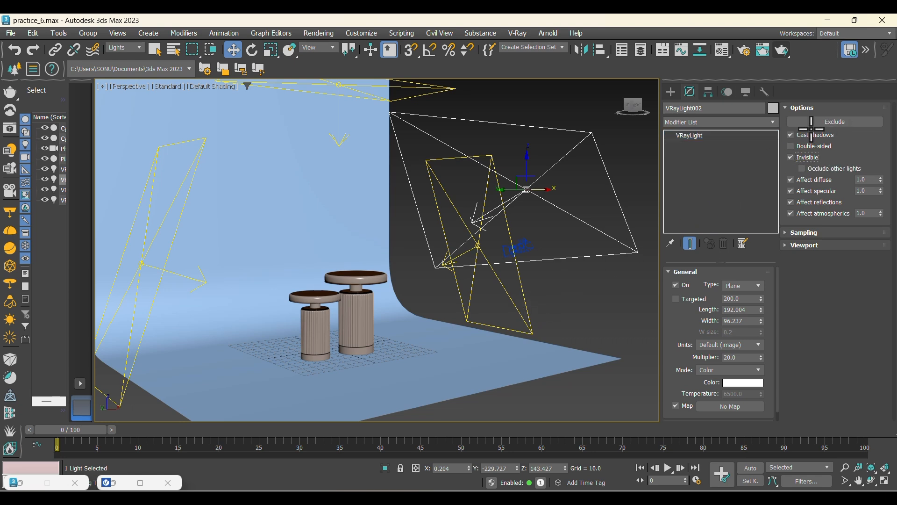
{"action": "left_click", "coordinate": [790, 158]}
{"action": "left_click", "coordinate": [434, 89]}
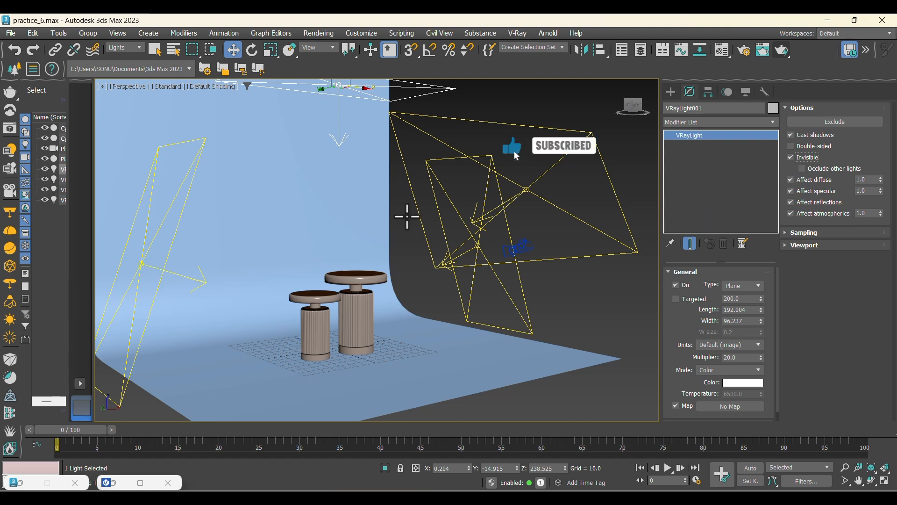
{"action": "left_click", "coordinate": [175, 236]}
{"action": "left_click", "coordinate": [628, 171]}
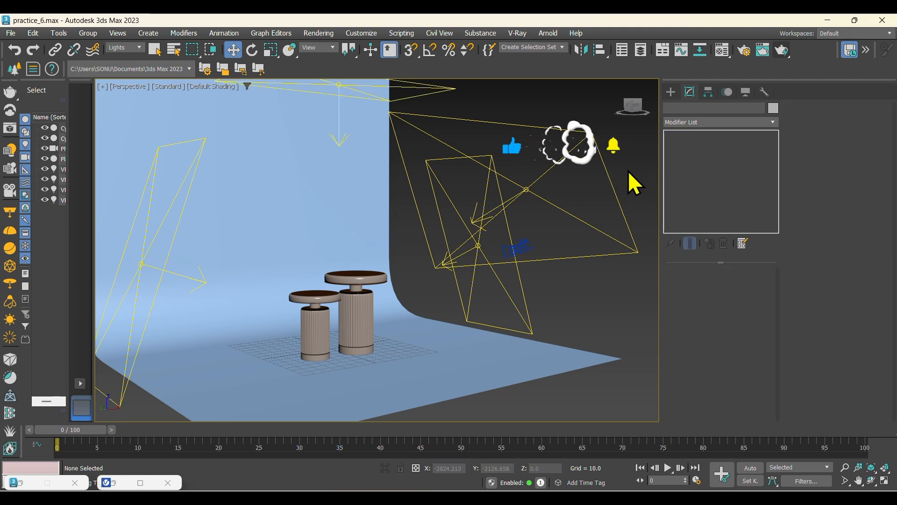
- Frame the stools closely from a low angled perspective, run a test render and stop it
{"action": "middle_click_drag", "start_coordinate": [426, 237], "coordinate": [449, 229]}
{"action": "scroll", "coordinate": [391, 313], "scroll_direction": "up", "scroll_amount": 4}
{"action": "scroll", "coordinate": [392, 313], "scroll_direction": "down", "scroll_amount": 6}
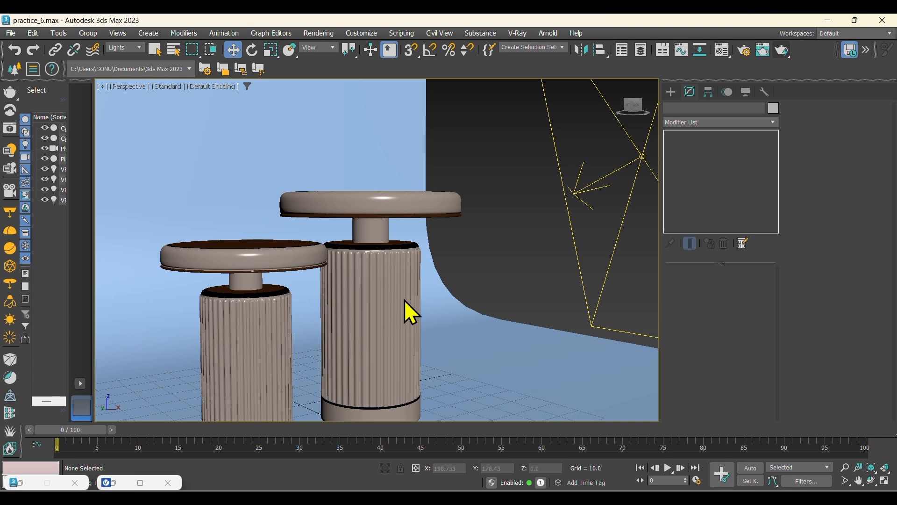
{"action": "middle_click_drag", "start_coordinate": [465, 337], "coordinate": [397, 312], "text": "alt"}
{"action": "scroll", "coordinate": [397, 312], "scroll_direction": "up", "scroll_amount": 3}
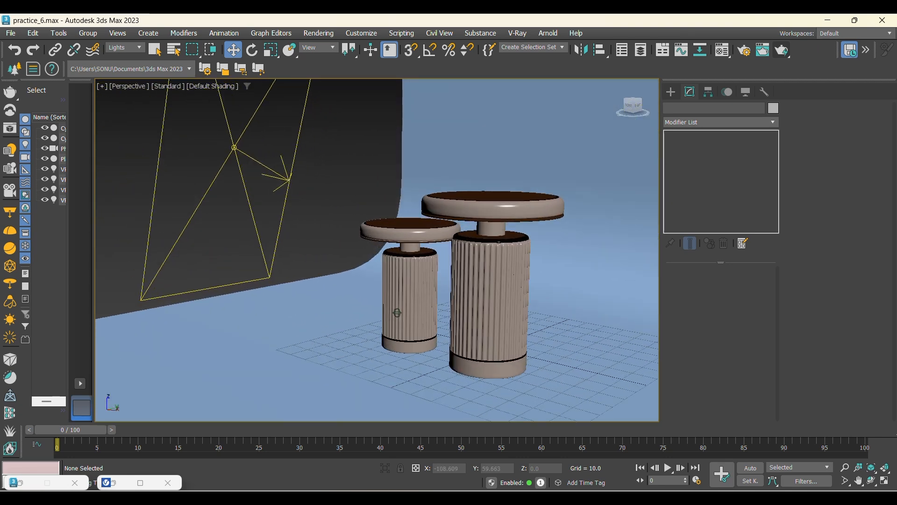
{"action": "mouse_move", "coordinate": [472, 329]}
{"action": "middle_mouse_down", "text": "alt"}
{"action": "mouse_move", "coordinate": [488, 329]}
{"action": "mouse_move", "coordinate": [467, 330]}
{"action": "middle_mouse_up", "text": "alt"}
{"action": "scroll", "coordinate": [466, 330], "scroll_direction": "up", "scroll_amount": 3}
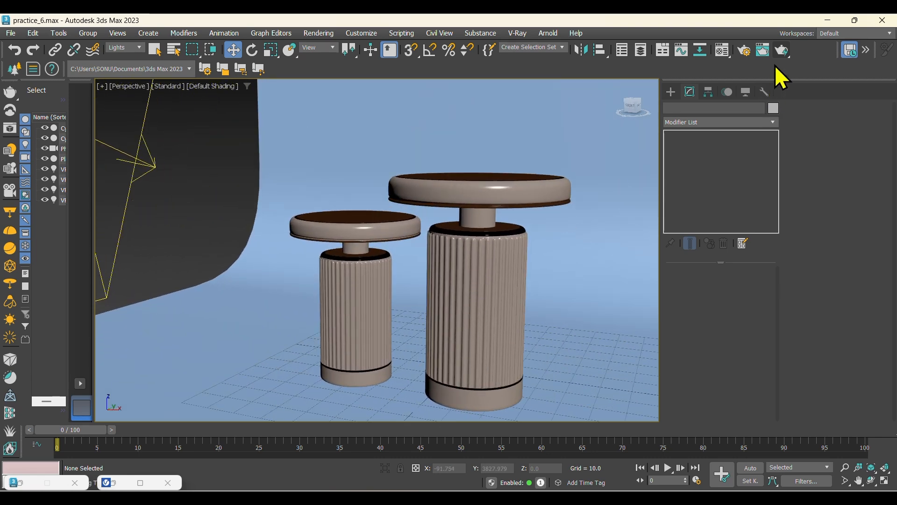
{"action": "left_click", "coordinate": [781, 51]}
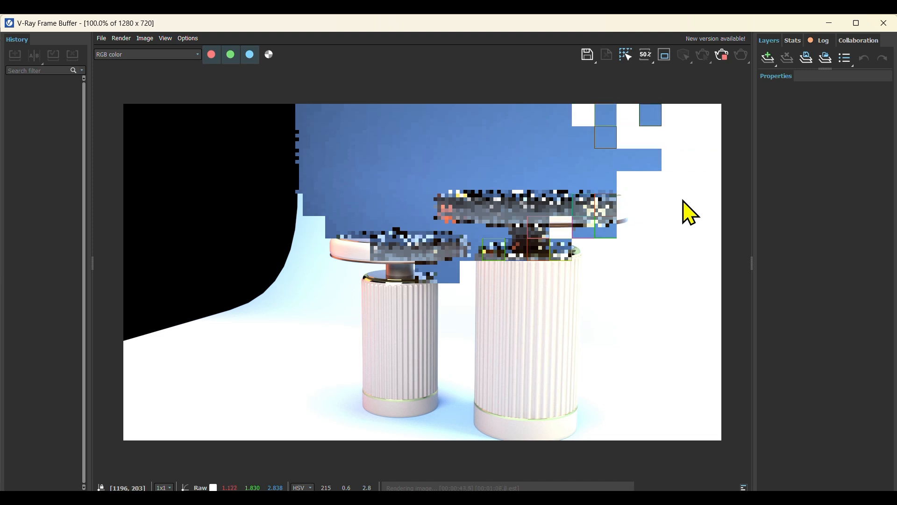
{"action": "left_click", "coordinate": [830, 23]}
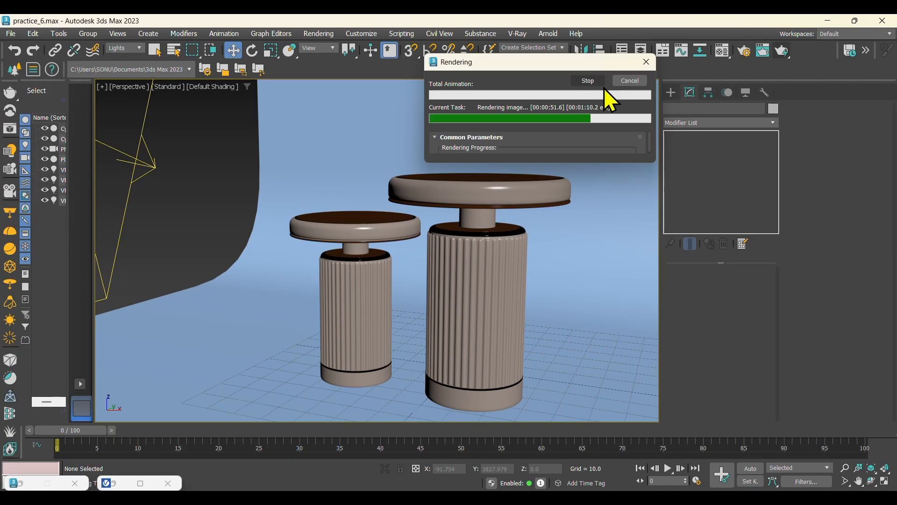
{"action": "left_click", "coordinate": [578, 82]}
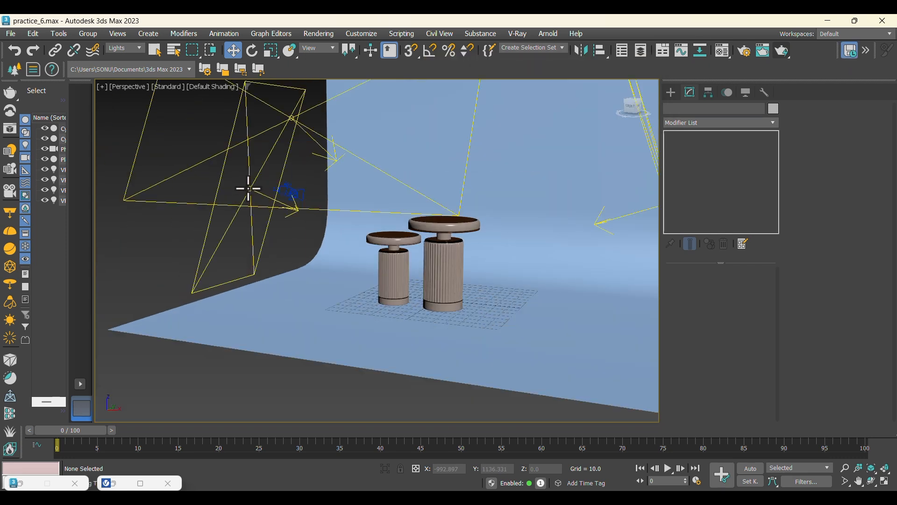
- Set the reddish side light's multiplier to 20
{"action": "left_click", "coordinate": [249, 188]}
{"action": "middle_click_drag", "start_coordinate": [279, 263], "coordinate": [316, 302]}
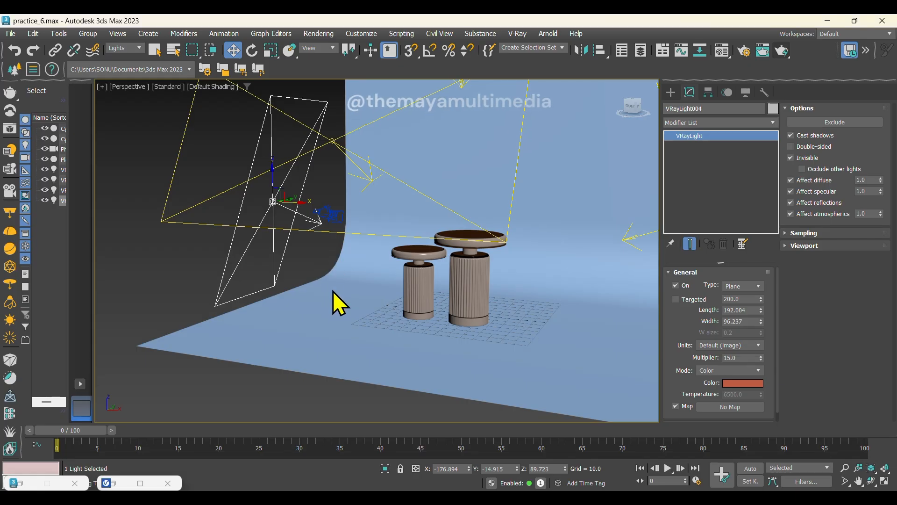
{"action": "middle_click_drag", "start_coordinate": [333, 291], "coordinate": [368, 319], "text": "alt"}
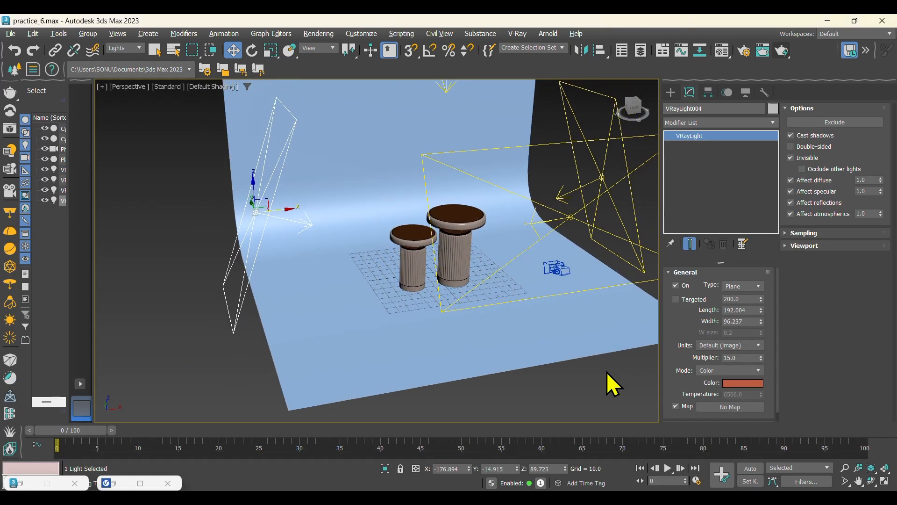
{"action": "double_click", "coordinate": [731, 357]}
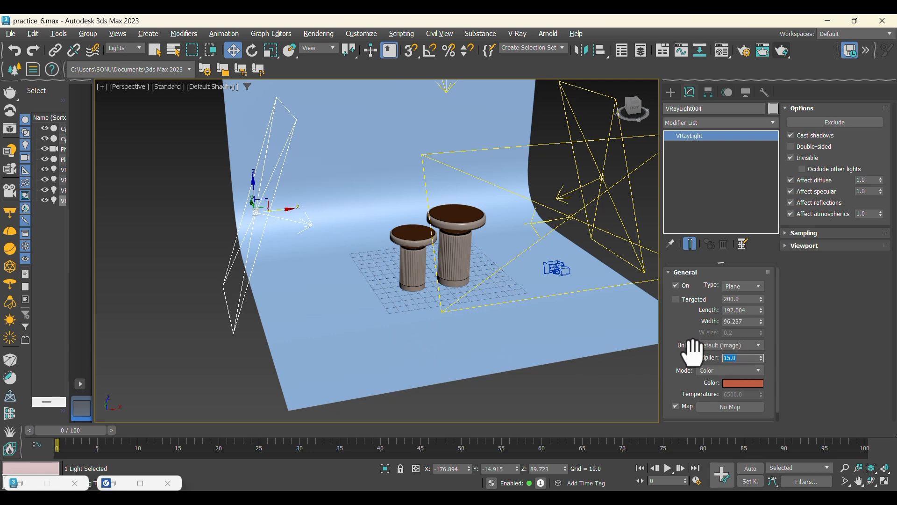
{"action": "type", "text": "20"}
- Set the pale yellow side light's multiplier to 20
{"action": "middle_click_drag", "start_coordinate": [633, 307], "coordinate": [587, 335]}
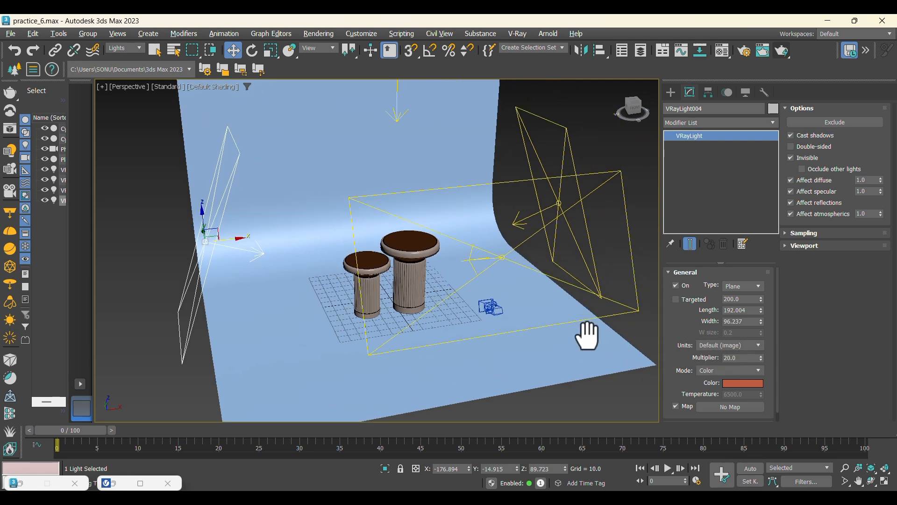
{"action": "left_click", "coordinate": [576, 144]}
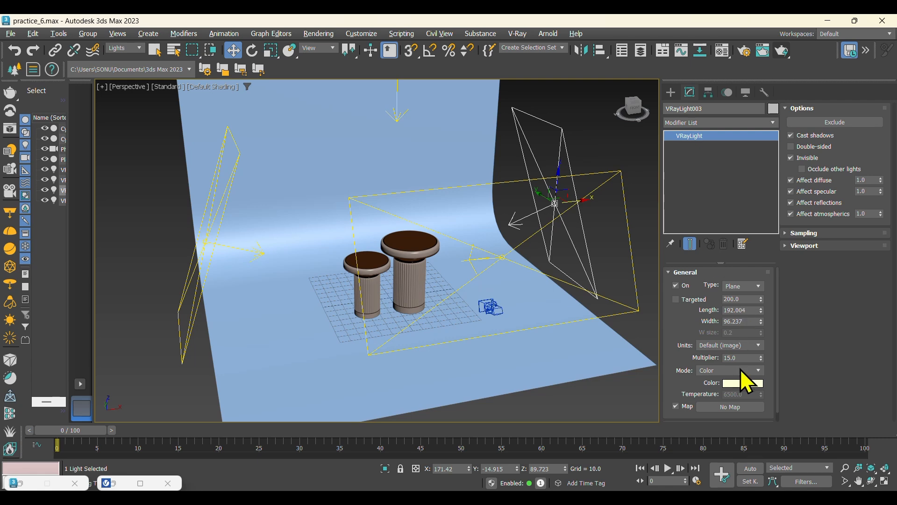
{"action": "type", "text": "20"}
{"action": "key", "text": "Return"}
{"action": "left_click", "coordinate": [590, 143]}
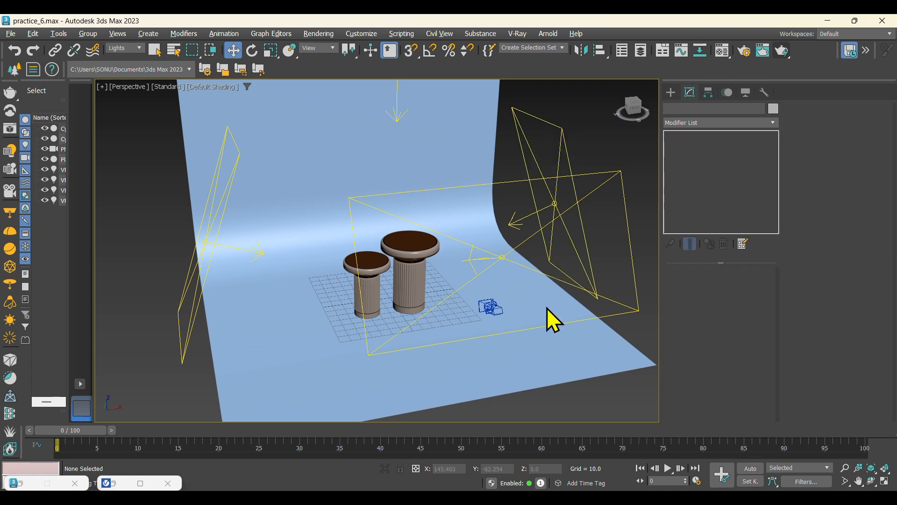
- Frame both stools from a higher angled perspective, run another test render and stop it
{"action": "middle_click_drag", "start_coordinate": [536, 318], "coordinate": [452, 302], "text": "alt"}
{"action": "scroll", "coordinate": [477, 333], "scroll_direction": "up", "scroll_amount": 5}
{"action": "middle_click_drag", "start_coordinate": [476, 333], "coordinate": [491, 308]}
{"action": "middle_click_drag", "start_coordinate": [482, 234], "coordinate": [514, 272]}
{"action": "scroll", "coordinate": [512, 267], "scroll_direction": "down", "scroll_amount": 3}
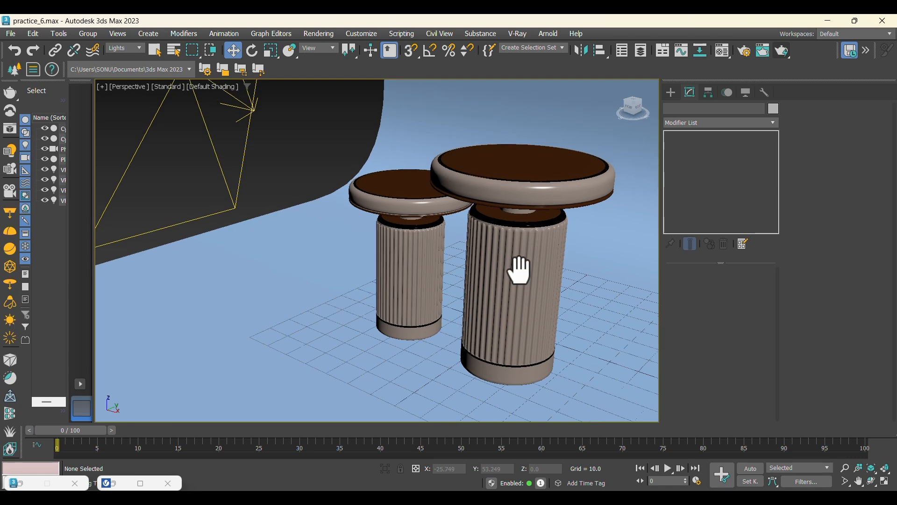
{"action": "left_click", "coordinate": [781, 51]}
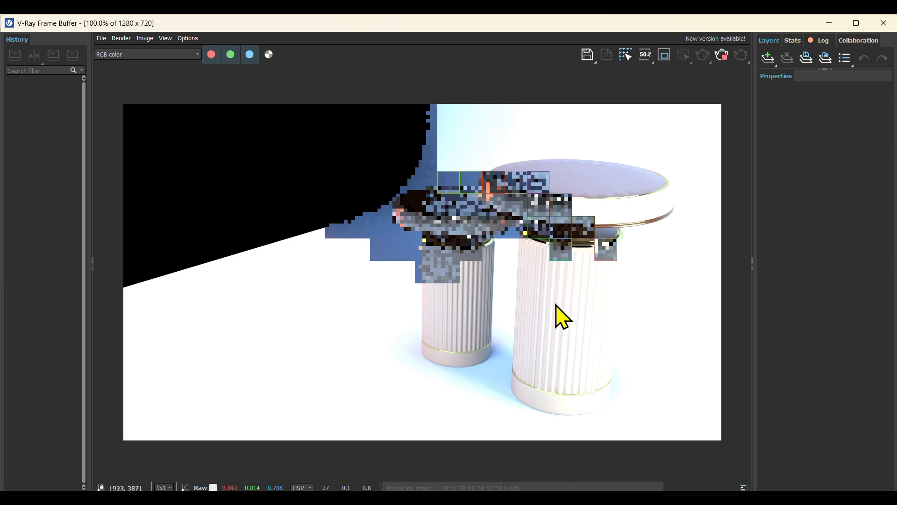
{"action": "left_click", "coordinate": [822, 27]}
{"action": "left_click", "coordinate": [595, 85]}
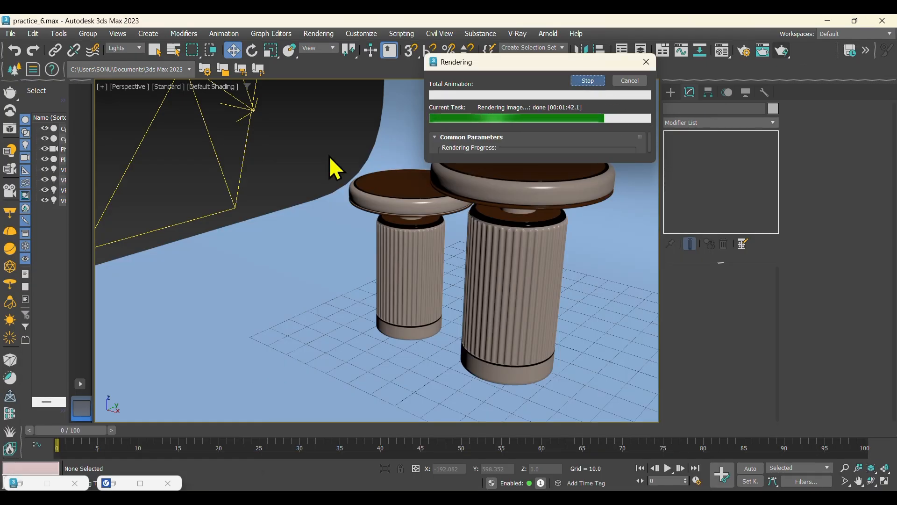
- Set the reddish side light's multiplier to 10
{"action": "left_click_drag", "start_coordinate": [746, 358], "coordinate": [704, 357]}
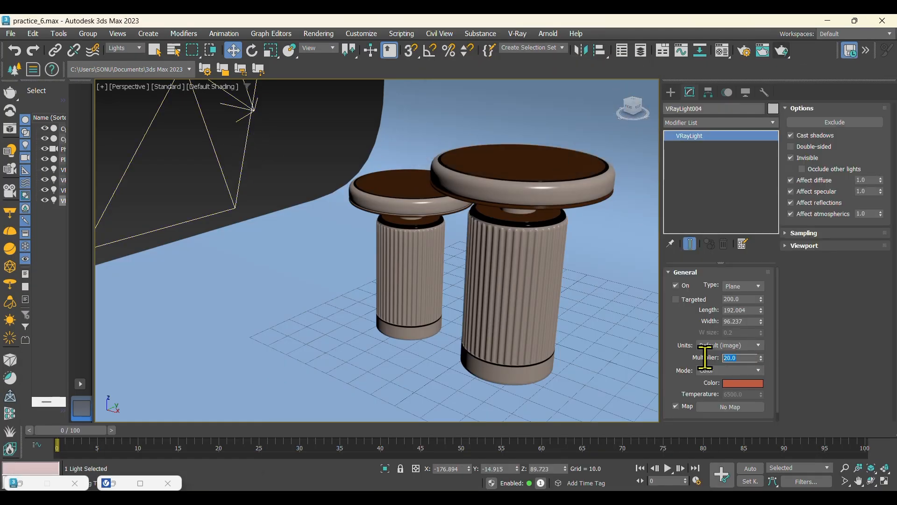
{"action": "type", "text": "10"}
{"action": "left_click", "coordinate": [286, 209]}
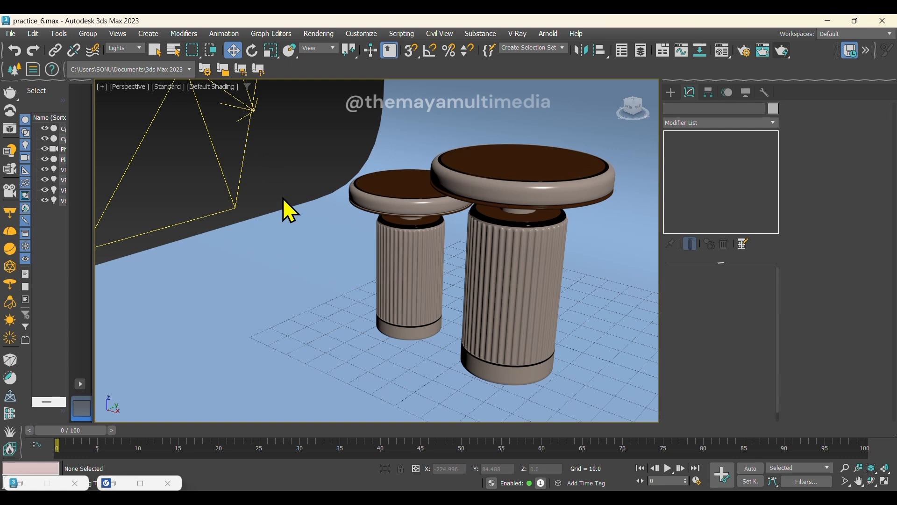
- Change the multiplier of the pale yellow side light on the opposite side of the stools
{"action": "scroll", "coordinate": [417, 247], "scroll_direction": "down", "scroll_amount": 6}
{"action": "left_click", "coordinate": [434, 251]}
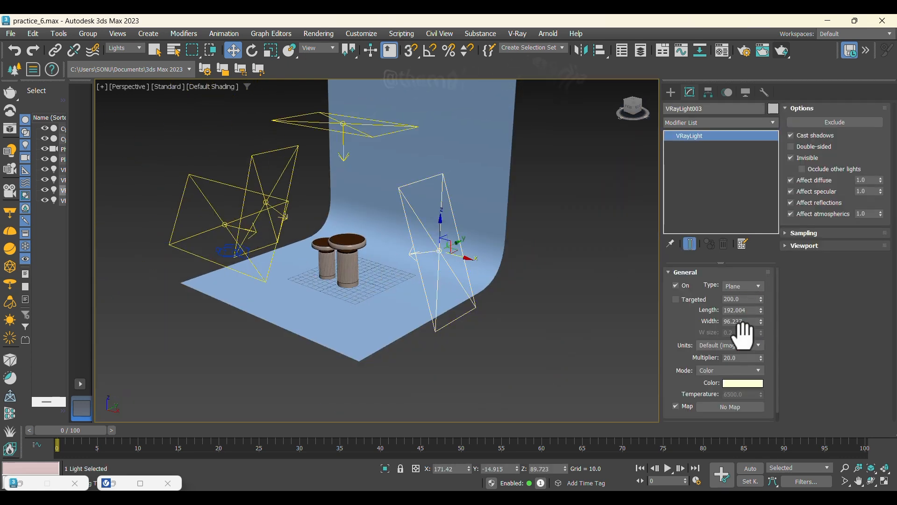
{"action": "left_click_drag", "start_coordinate": [748, 358], "coordinate": [698, 358]}
{"action": "left_click", "coordinate": [612, 303]}
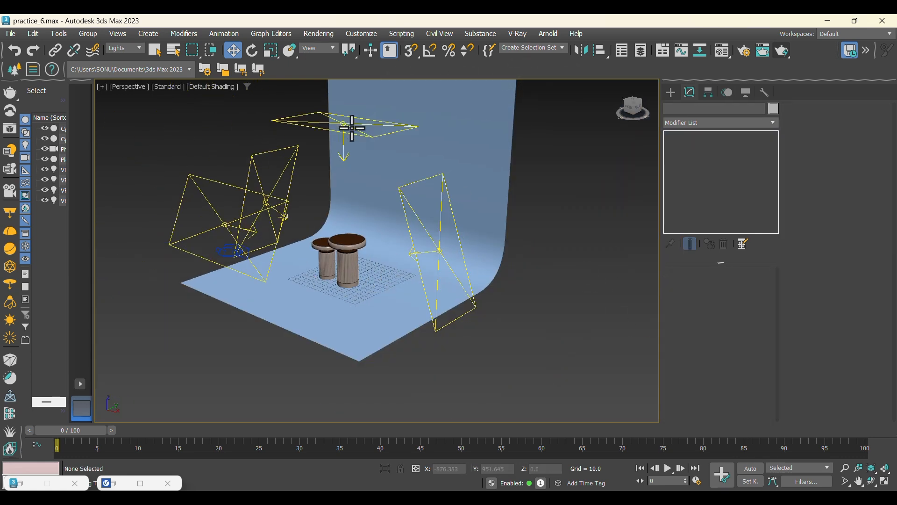
- Check the settings of the overhead light and the white front light
{"action": "left_click", "coordinate": [356, 128]}
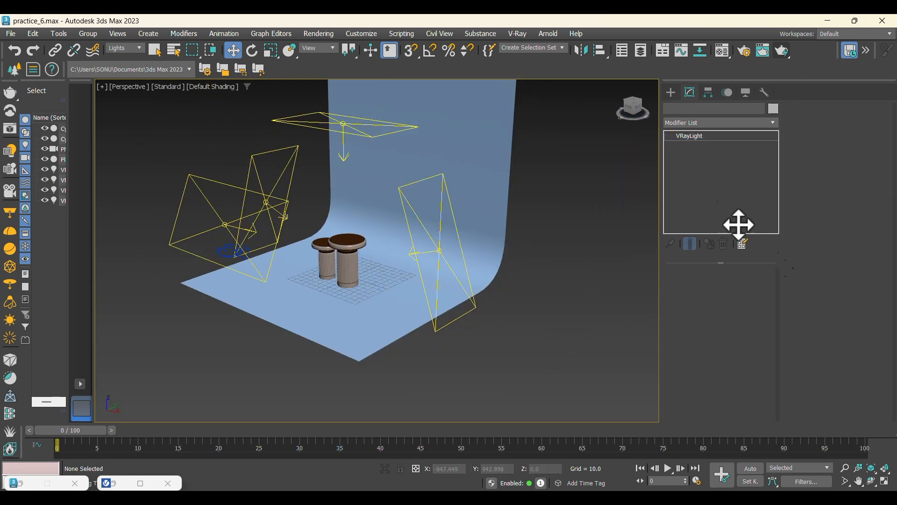
{"action": "left_click", "coordinate": [503, 353]}
{"action": "left_click", "coordinate": [280, 232]}
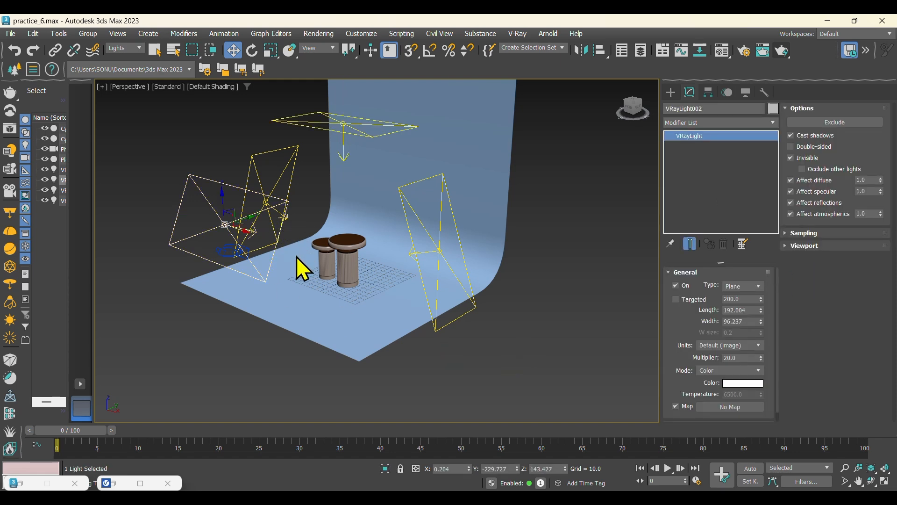
- Restrict selection to geometry and select the curved backdrop plane
{"action": "middle_click_drag", "start_coordinate": [297, 262], "coordinate": [478, 248], "text": "alt"}
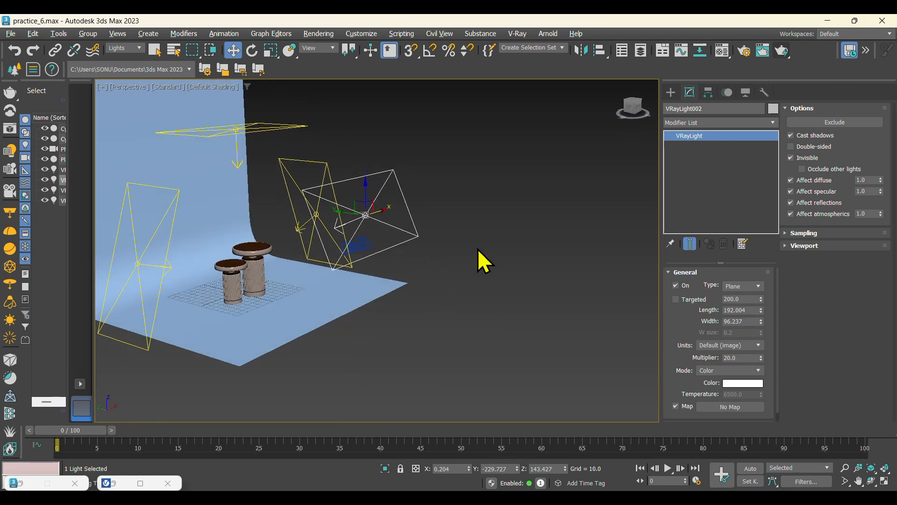
{"action": "left_click", "coordinate": [478, 248]}
{"action": "middle_click_drag", "start_coordinate": [504, 211], "coordinate": [517, 264]}
{"action": "left_click", "coordinate": [125, 48]}
{"action": "left_click", "coordinate": [124, 89]}
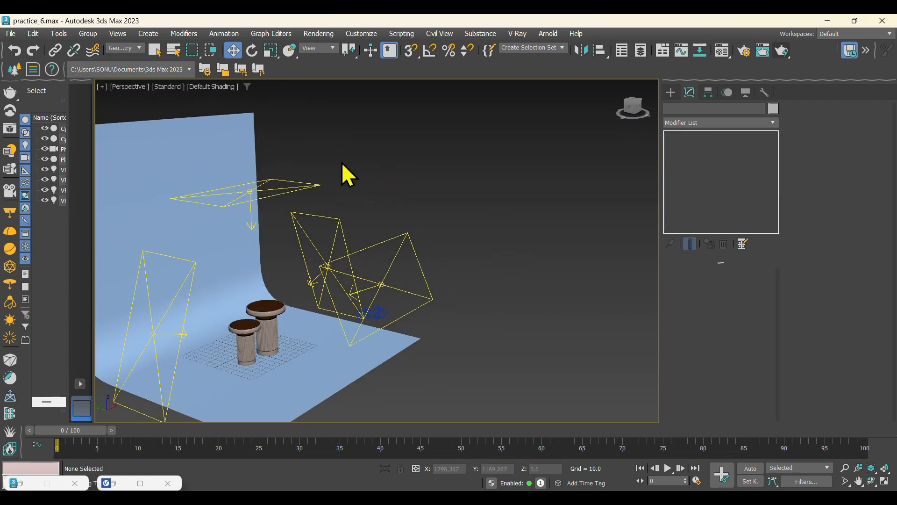
{"action": "middle_click_drag", "start_coordinate": [345, 174], "coordinate": [358, 159]}
{"action": "left_click", "coordinate": [274, 131]}
- Add a Material modifier to the backdrop and set its material ID to 4
{"action": "left_click", "coordinate": [691, 124]}
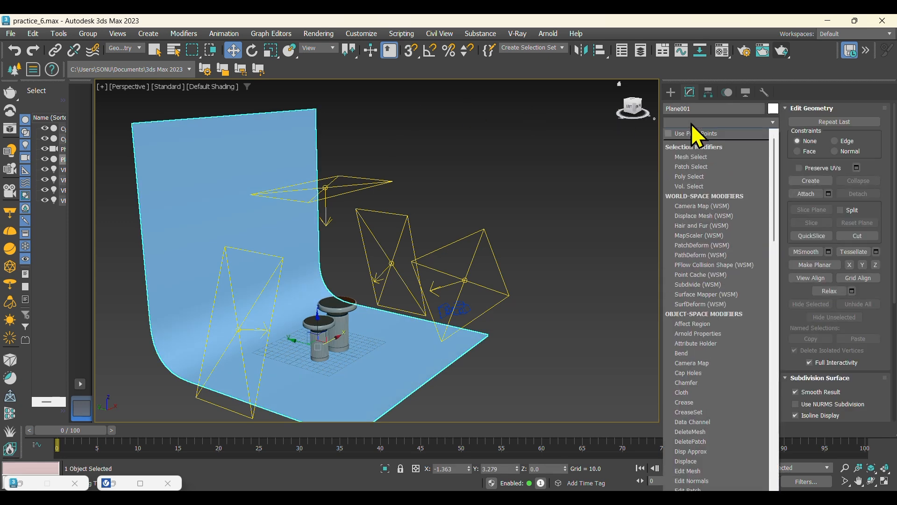
{"action": "type", "text": "mat"}
{"action": "left_click", "coordinate": [691, 124]}
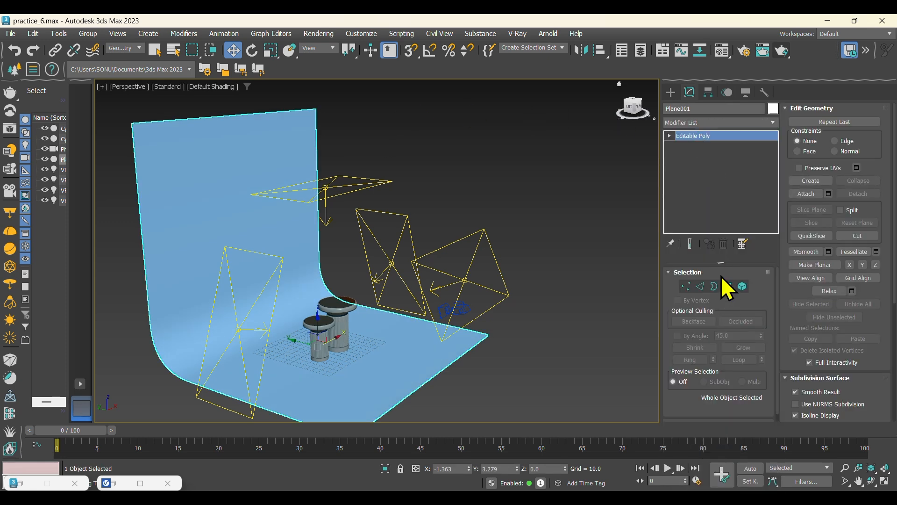
{"action": "left_click", "coordinate": [690, 123]}
{"action": "type", "text": "mat"}
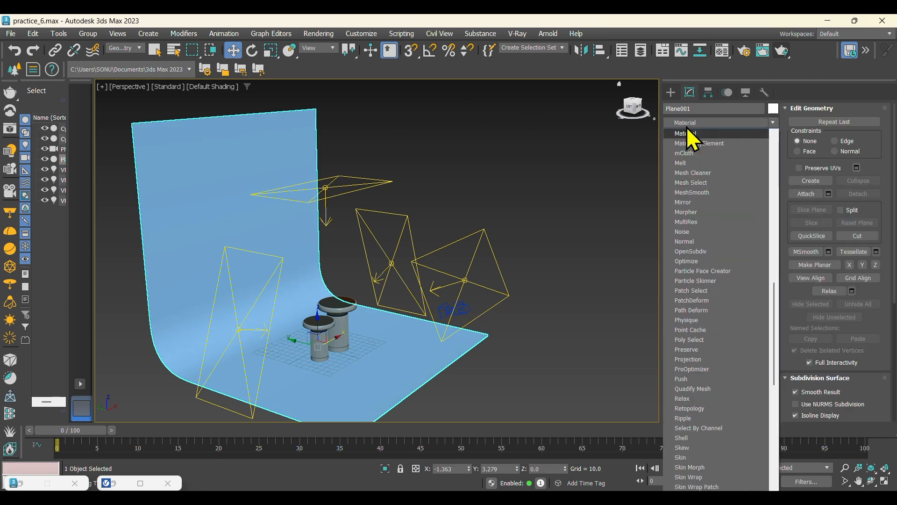
{"action": "left_click", "coordinate": [689, 132]}
{"action": "left_click", "coordinate": [718, 290]}
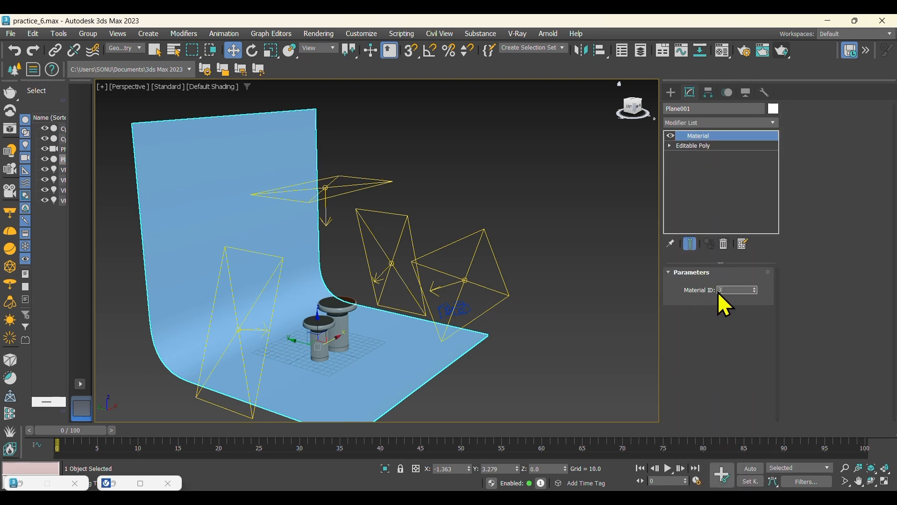
- Create a VRayMtl as sub-material 4 of the 01 - Default Multi/Sub-Object material
{"action": "key", "text": "m"}
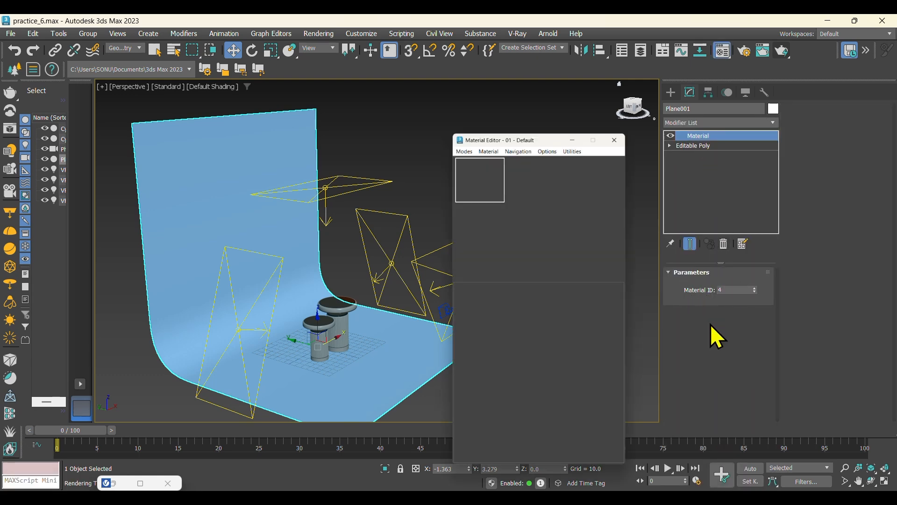
{"action": "left_click", "coordinate": [693, 341]}
{"action": "left_click", "coordinate": [614, 152]}
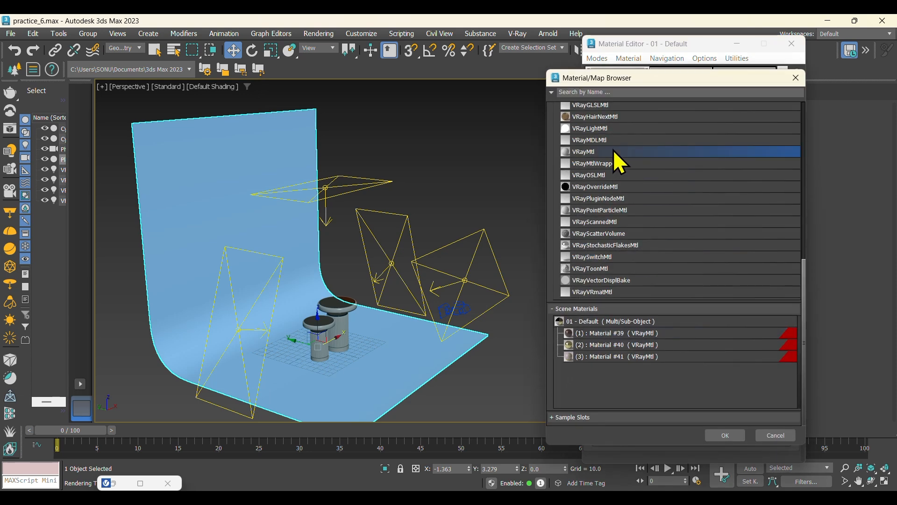
{"action": "left_click", "coordinate": [712, 431]}
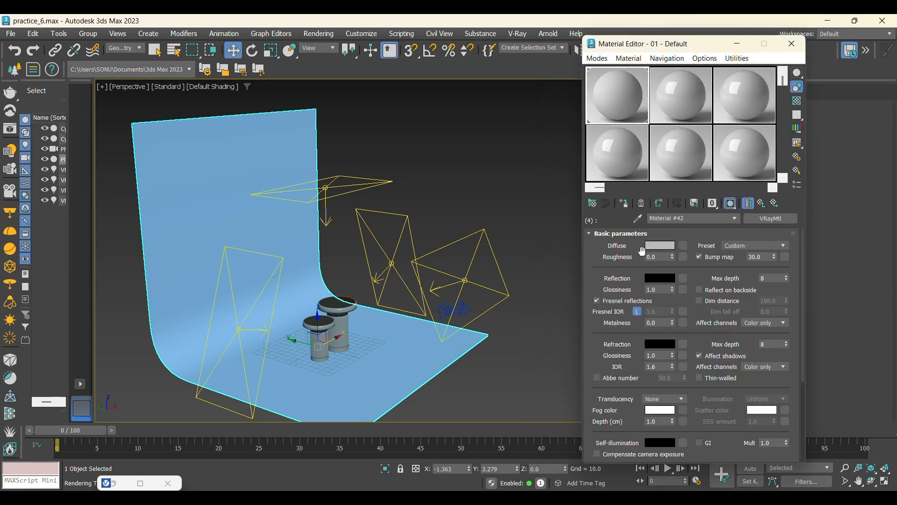
- Set the new sub-material's diffuse color to a dark grey with red, green and blue at 39
{"action": "left_click", "coordinate": [662, 247]}
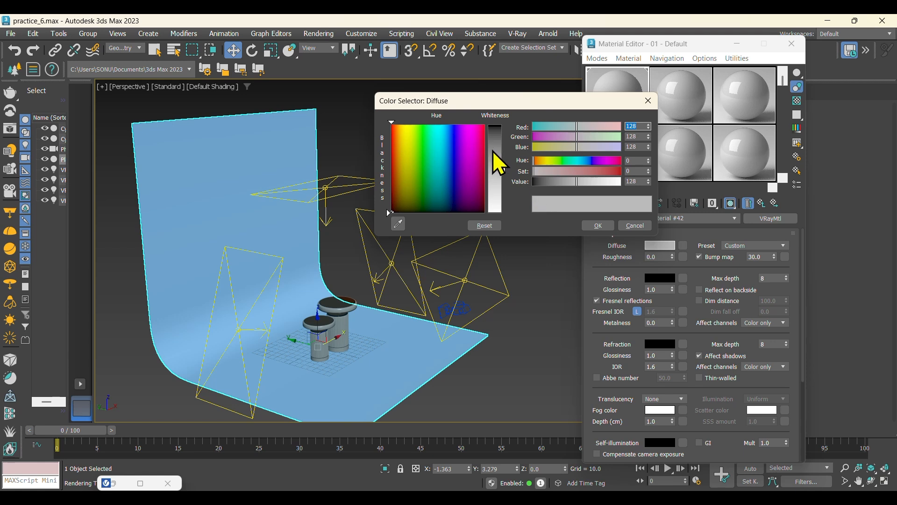
{"action": "left_click_drag", "start_coordinate": [493, 150], "coordinate": [494, 136]}
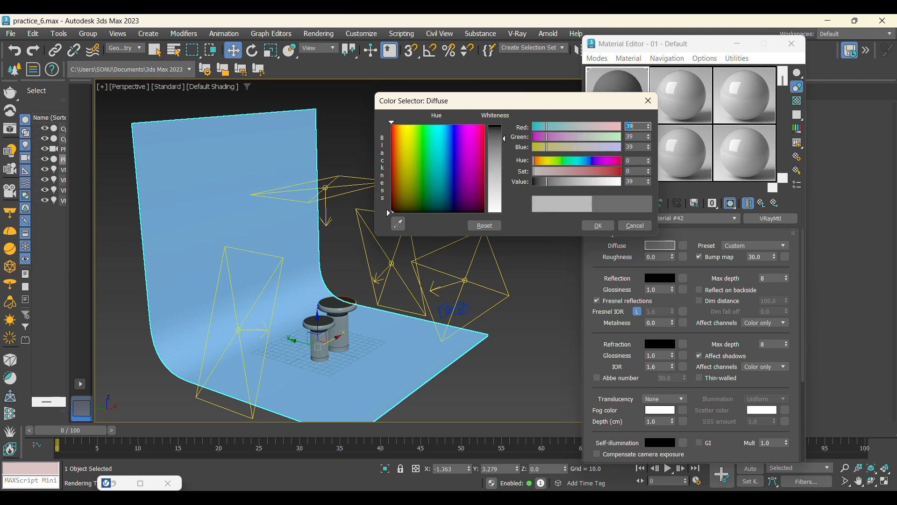
{"action": "left_click", "coordinate": [598, 225]}
- Make the sub-material's reflection white, with glossiness 0.4 and the Fresnel IOR unlocked
{"action": "left_click", "coordinate": [660, 279]}
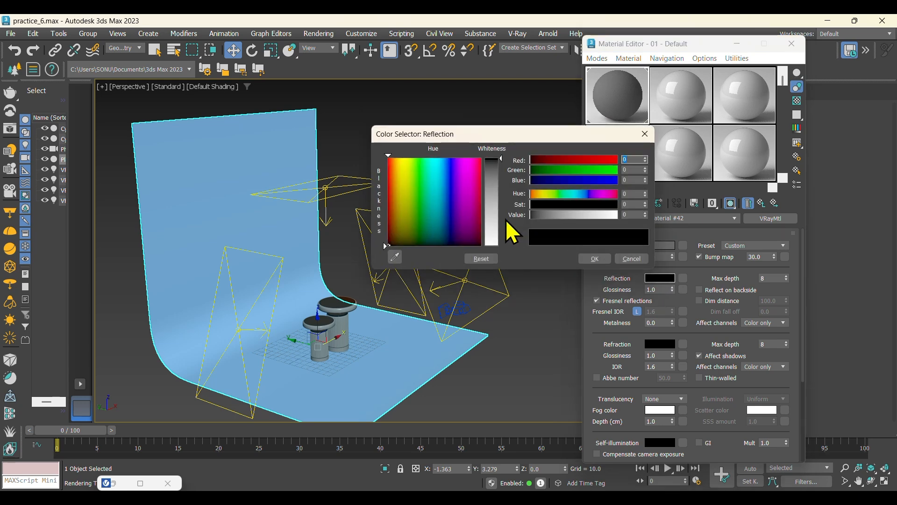
{"action": "left_click_drag", "start_coordinate": [496, 221], "coordinate": [497, 249]}
{"action": "left_click", "coordinate": [594, 259]}
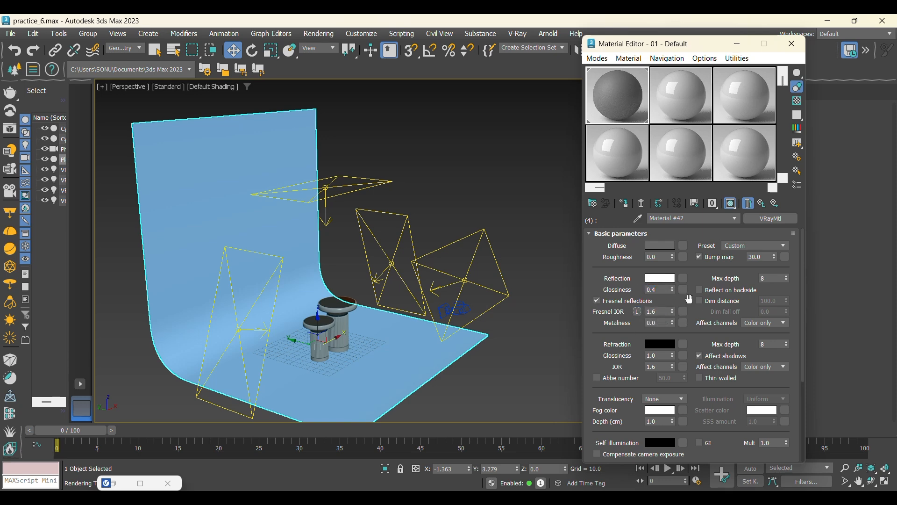
- Add a Noise map of size 1 as the sub-material's bump map and set the bump amount to 1
{"action": "left_click", "coordinate": [785, 257]}
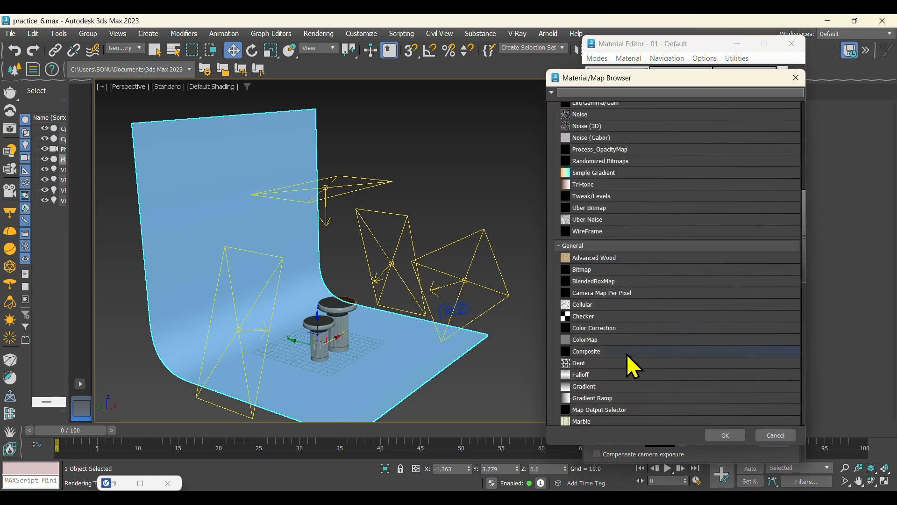
{"action": "scroll", "coordinate": [625, 364], "scroll_direction": "down", "scroll_amount": 5}
{"action": "left_click", "coordinate": [623, 367]}
{"action": "left_click", "coordinate": [726, 434]}
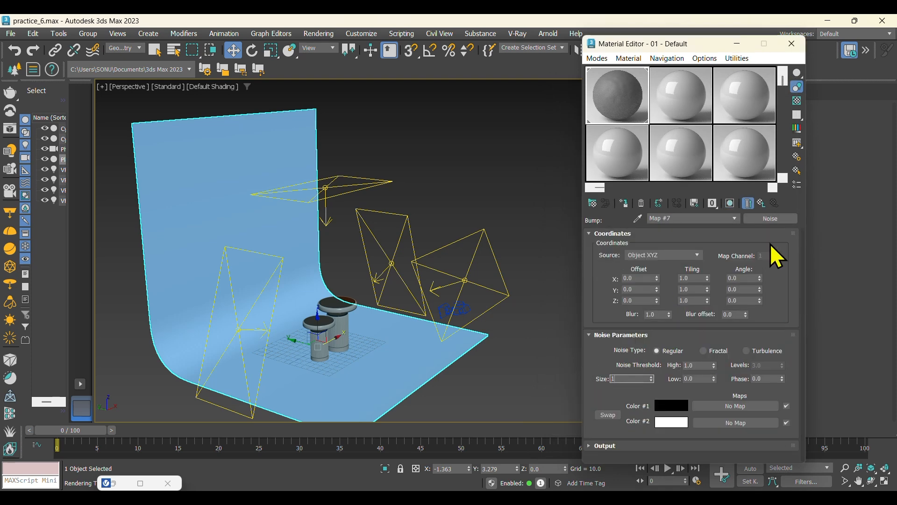
{"action": "left_click", "coordinate": [762, 204]}
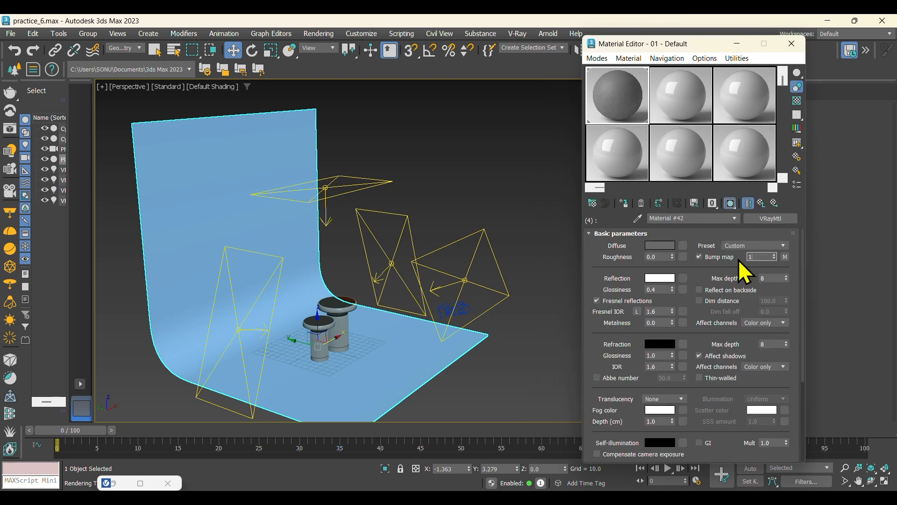
- Assign the material to the selected backdrop, minimize the Material Editor and deselect the backdrop
{"action": "left_click", "coordinate": [624, 203]}
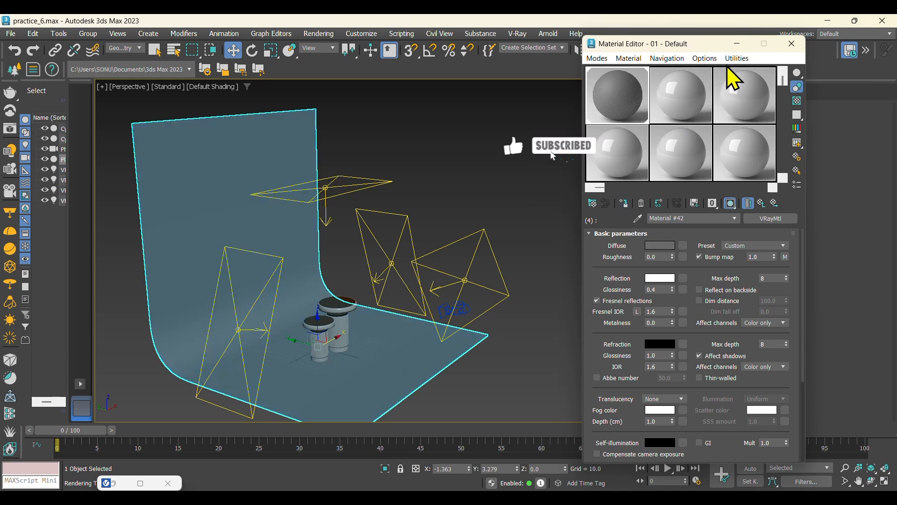
{"action": "left_click", "coordinate": [737, 44]}
{"action": "left_click", "coordinate": [563, 248]}
- Match the perspective view to the physical camera's framing of the stools and start a test render
{"action": "key", "text": "c"}
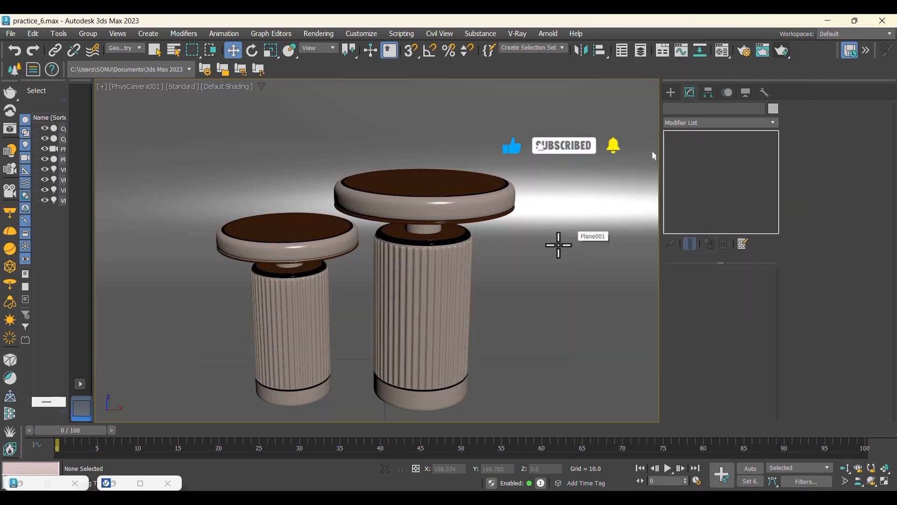
{"action": "key", "text": "p"}
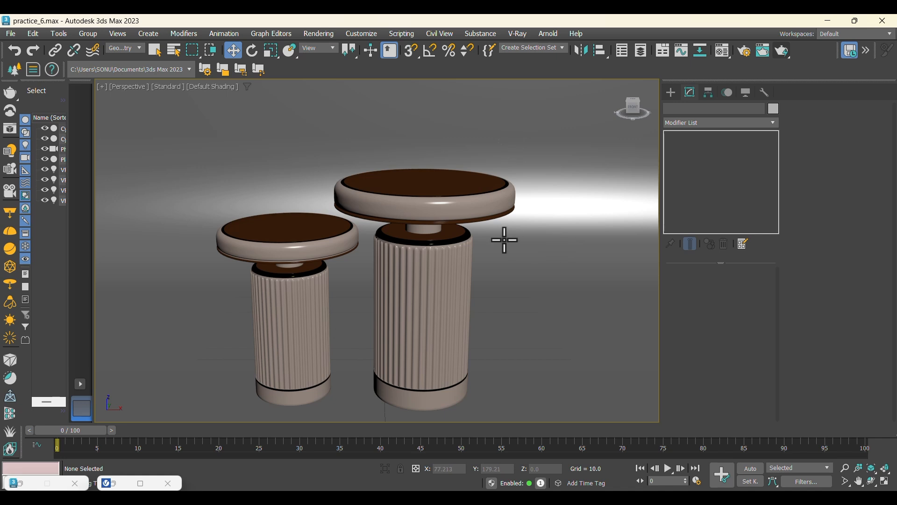
{"action": "scroll", "coordinate": [504, 239], "scroll_direction": "down", "scroll_amount": 3}
{"action": "scroll", "coordinate": [504, 240], "scroll_direction": "up", "scroll_amount": 3}
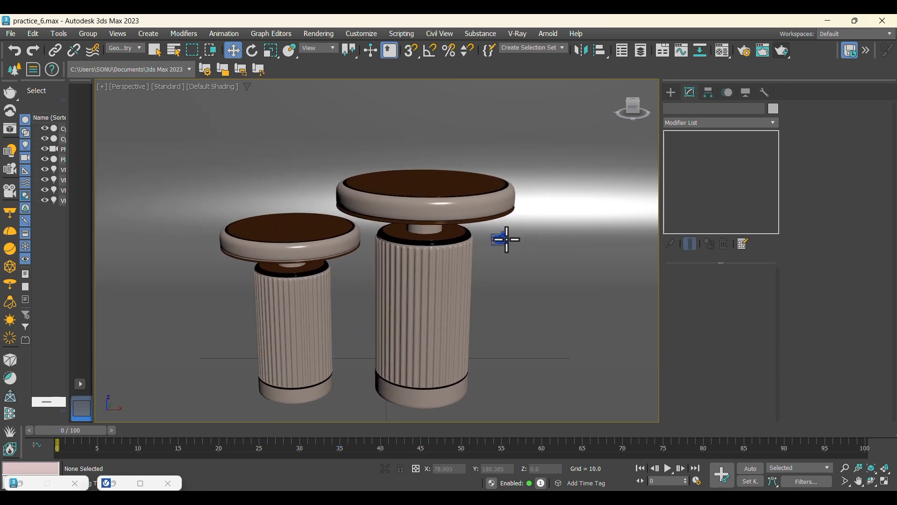
{"action": "left_click", "coordinate": [781, 51]}
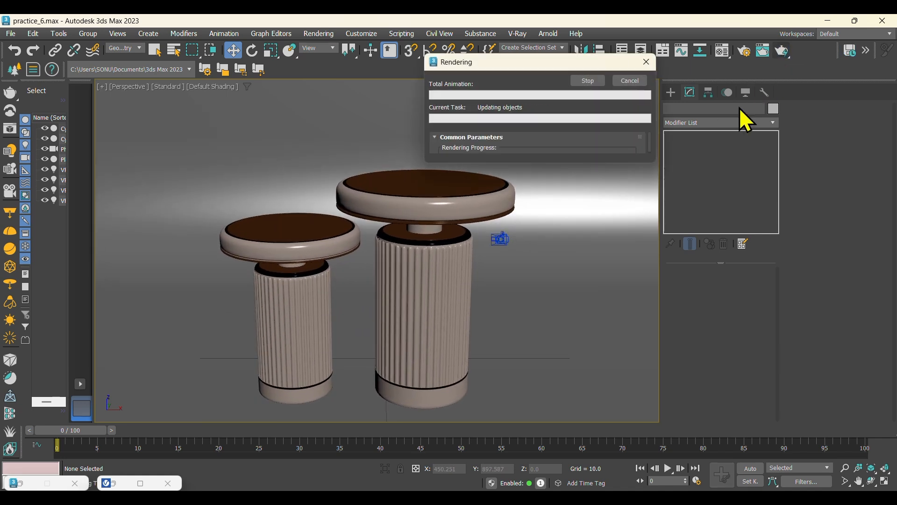